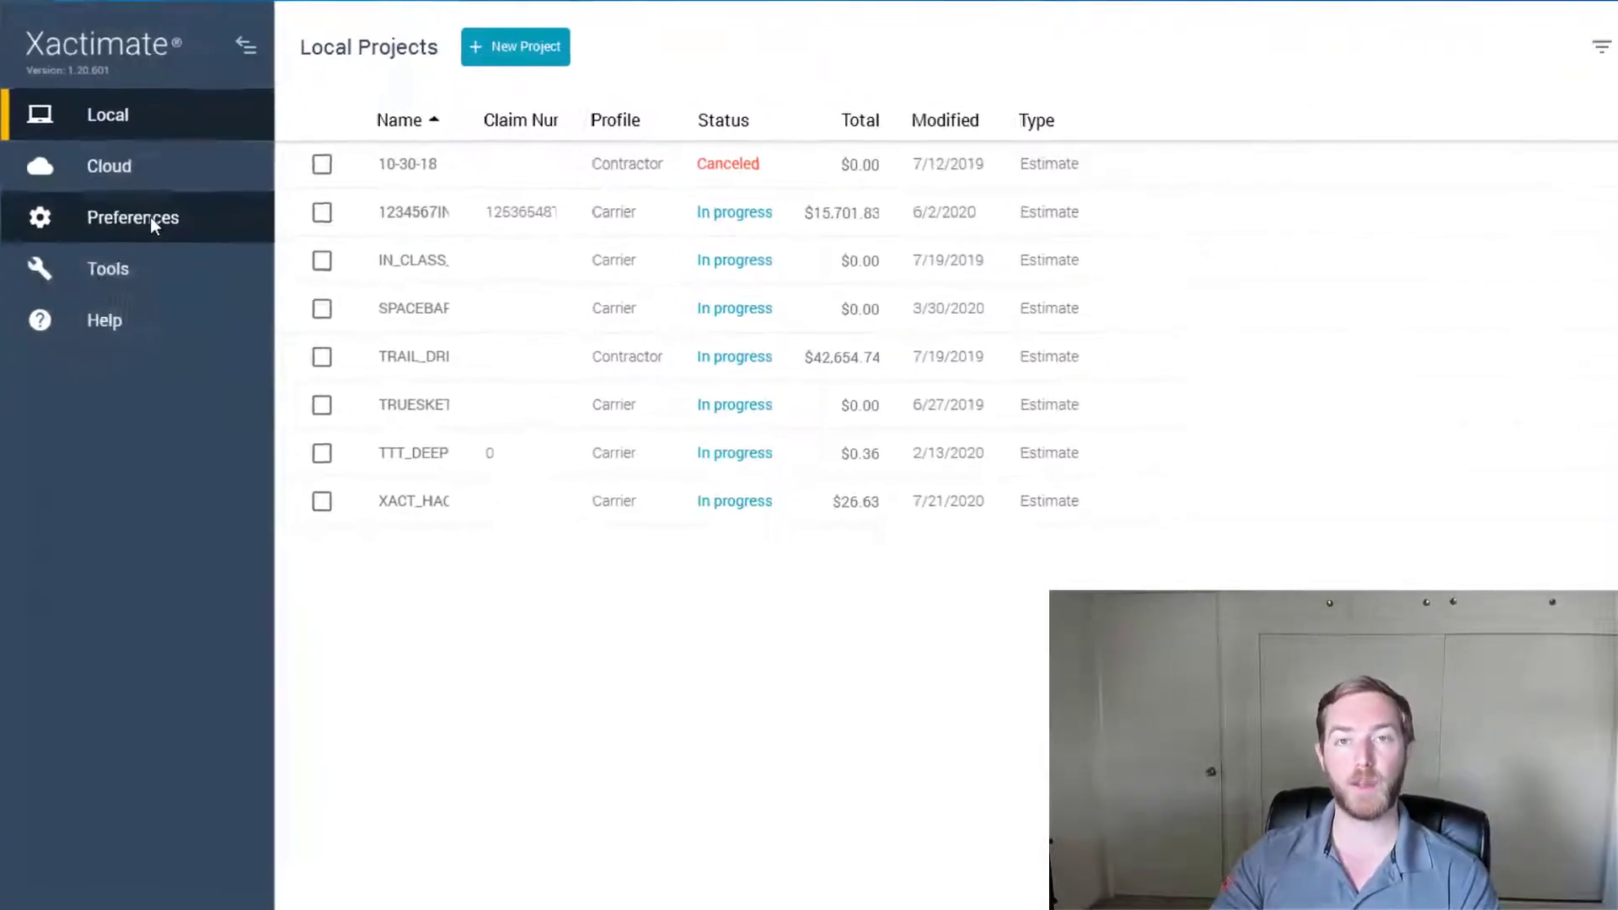
# Step: Open Pricing preferences and the price list chooser, closing and reopening it once
pyautogui.click(151, 220)
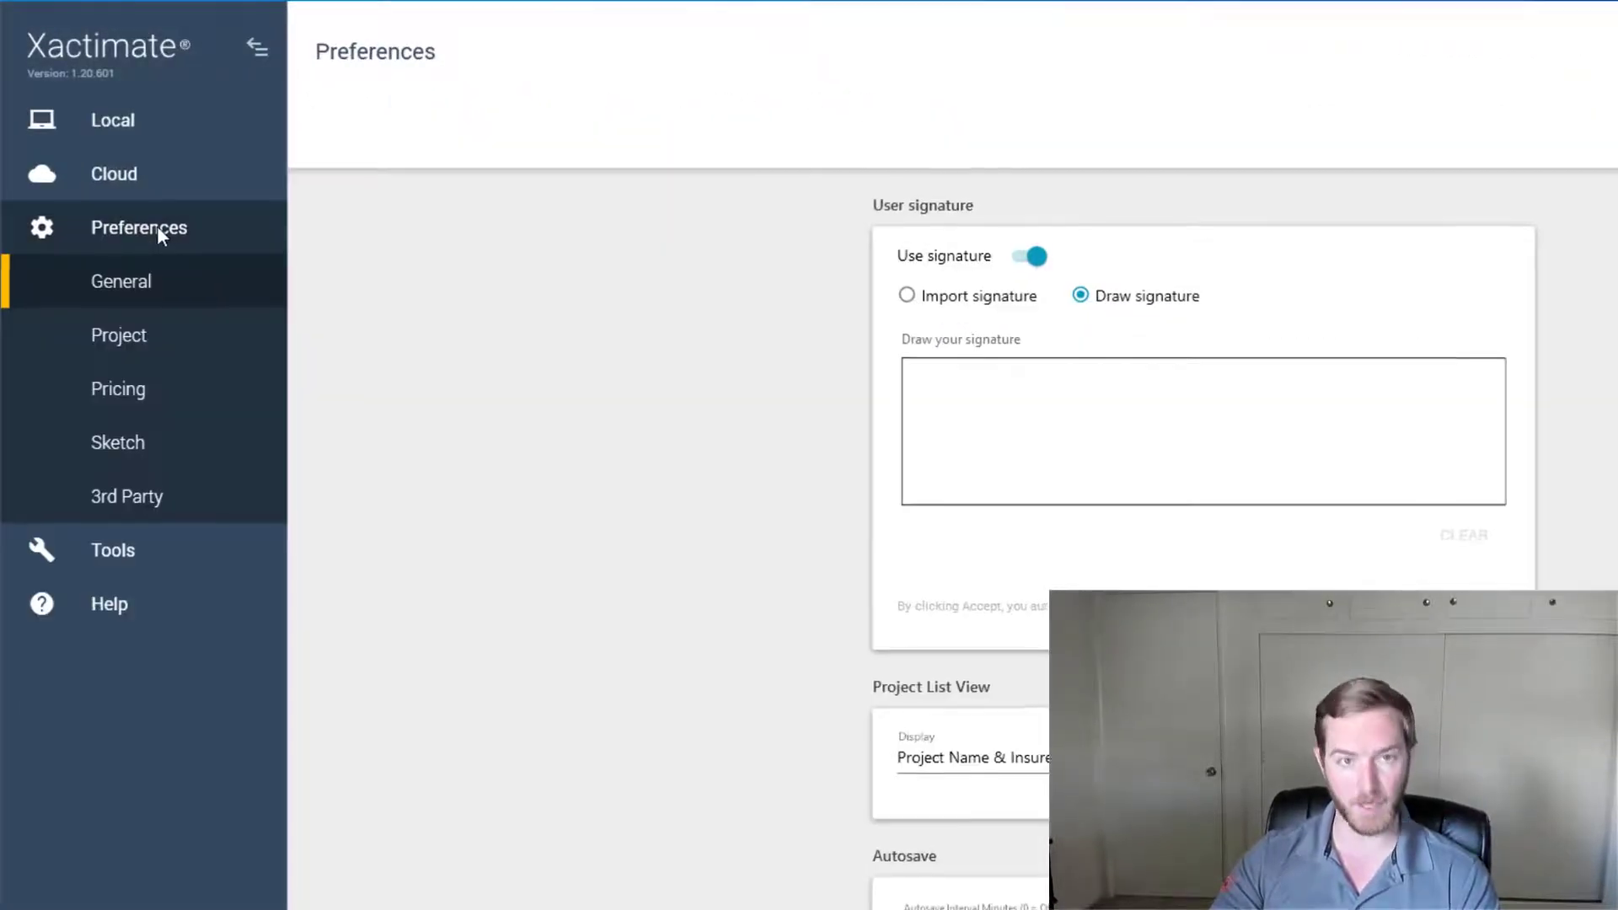
pyautogui.click(138, 360)
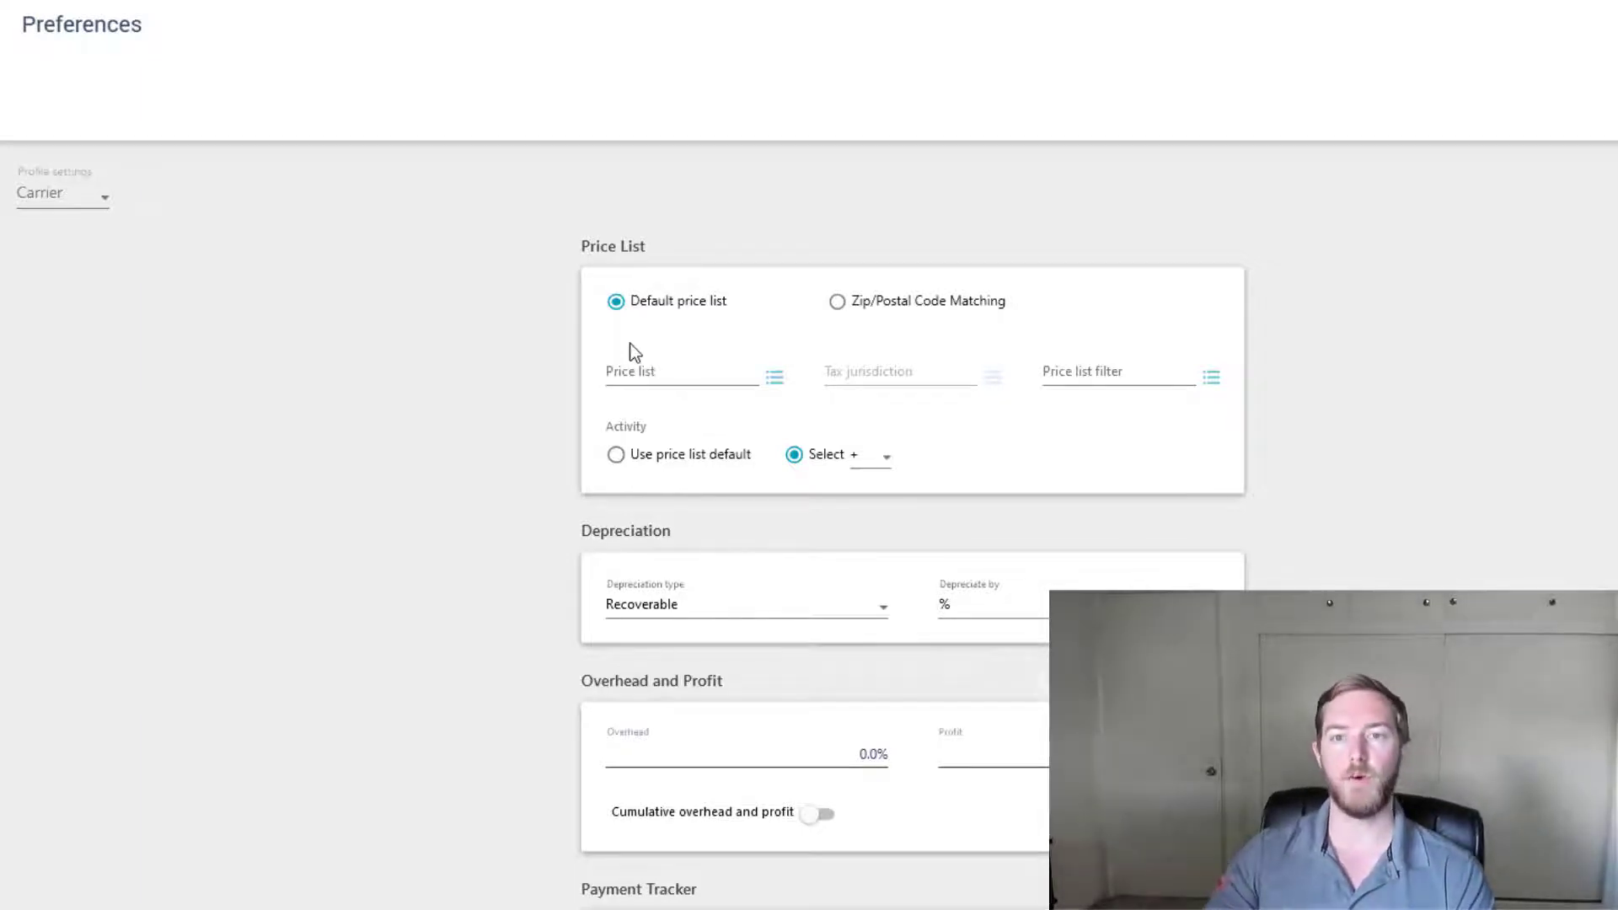
pyautogui.click(775, 379)
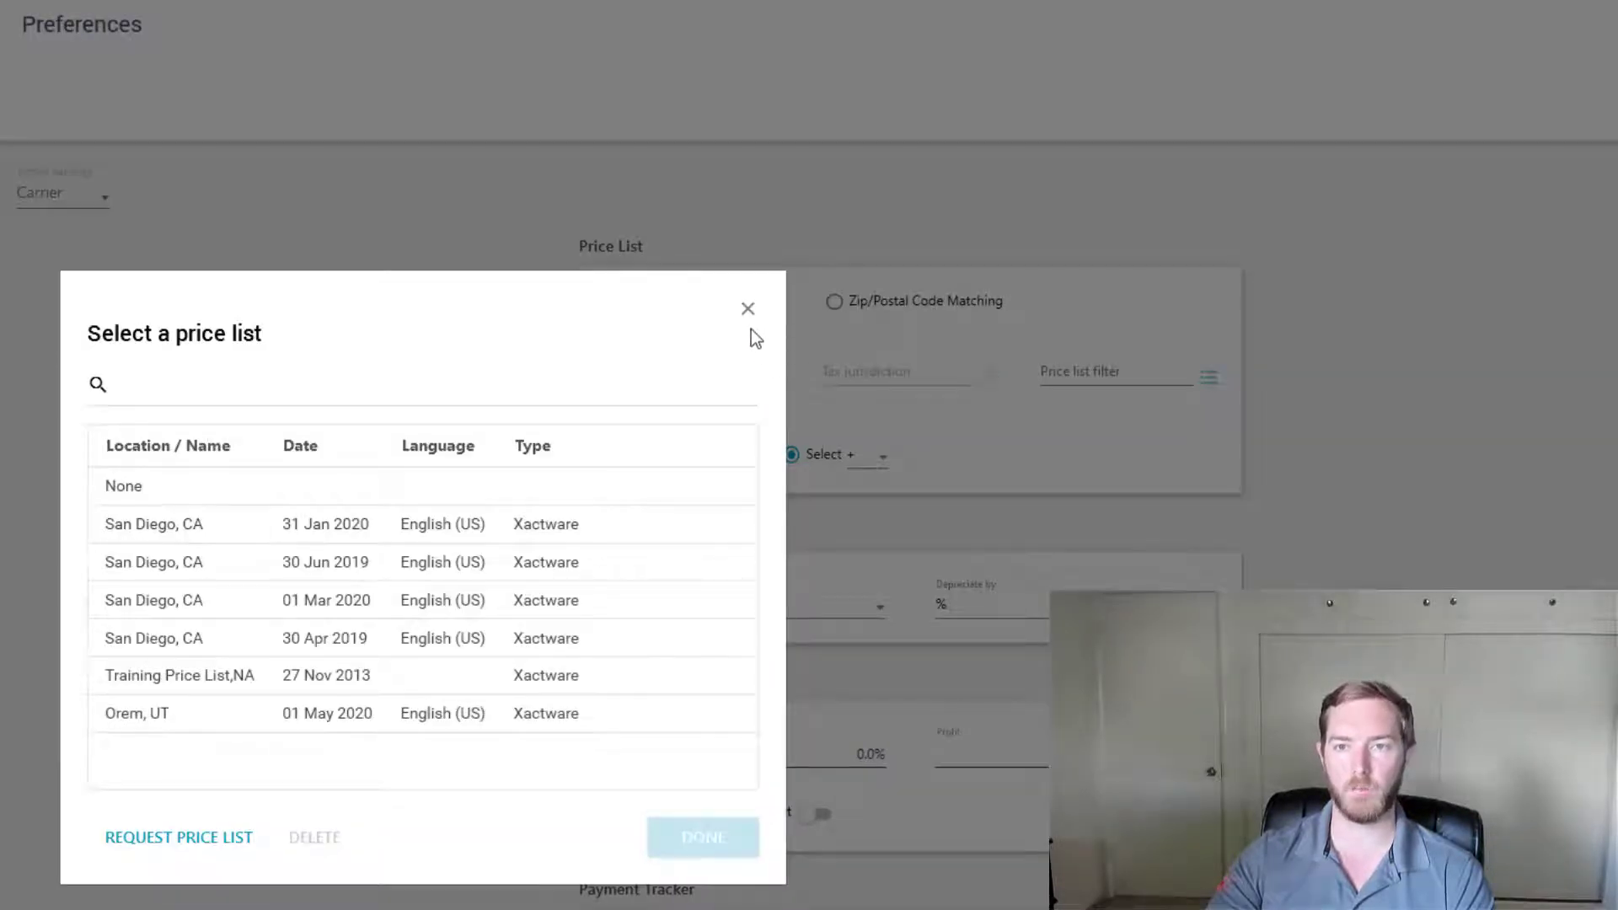
pyautogui.click(749, 308)
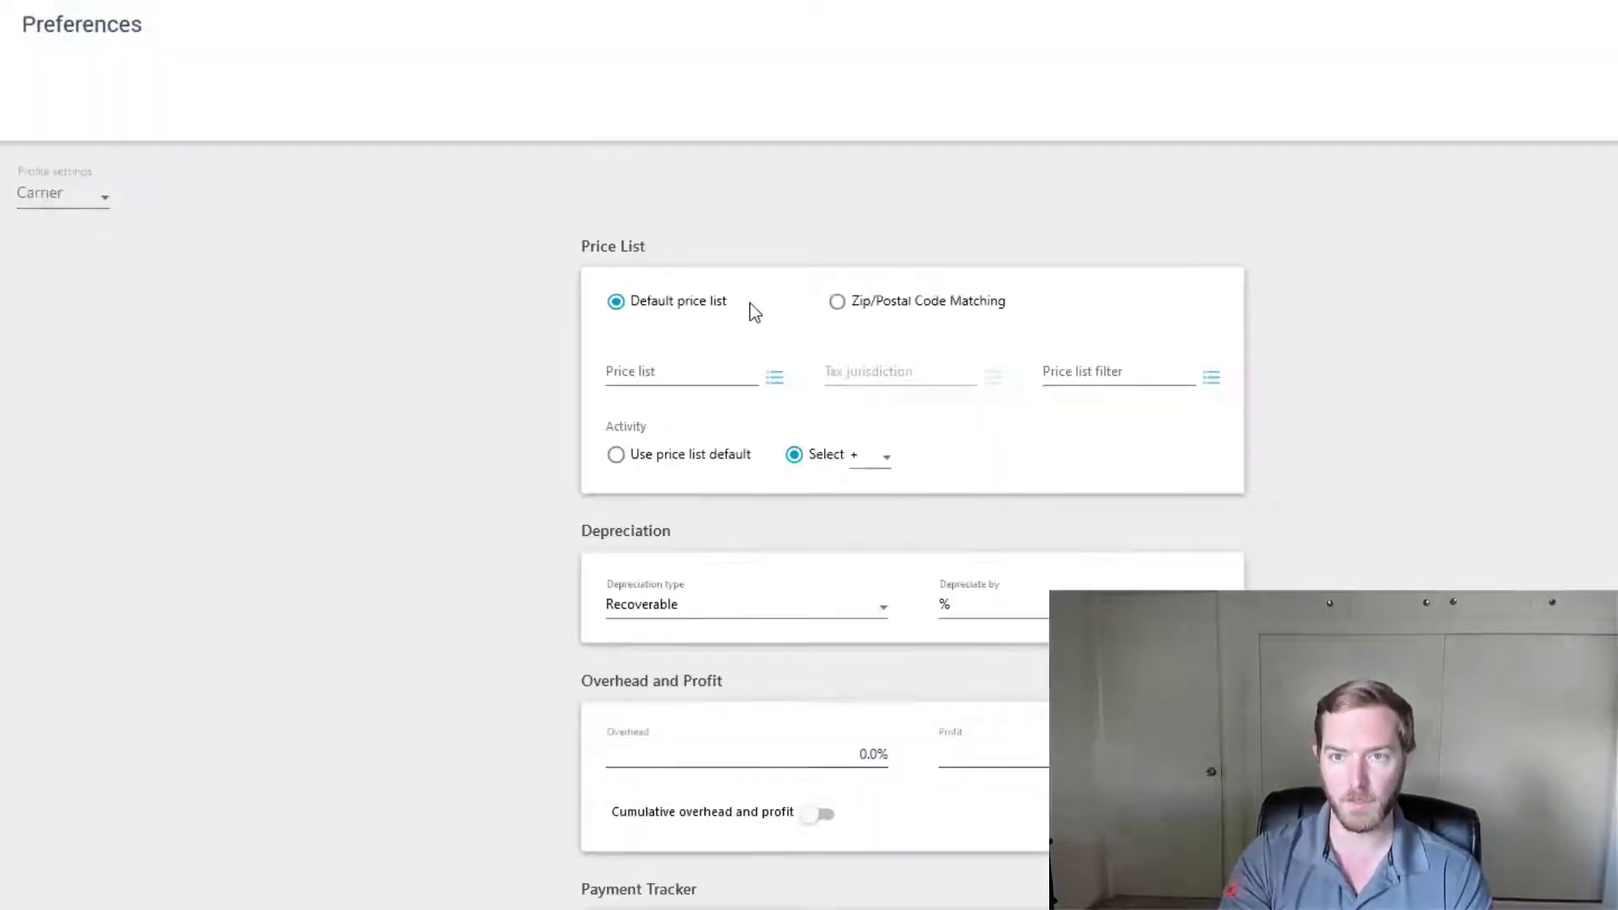
pyautogui.click(772, 379)
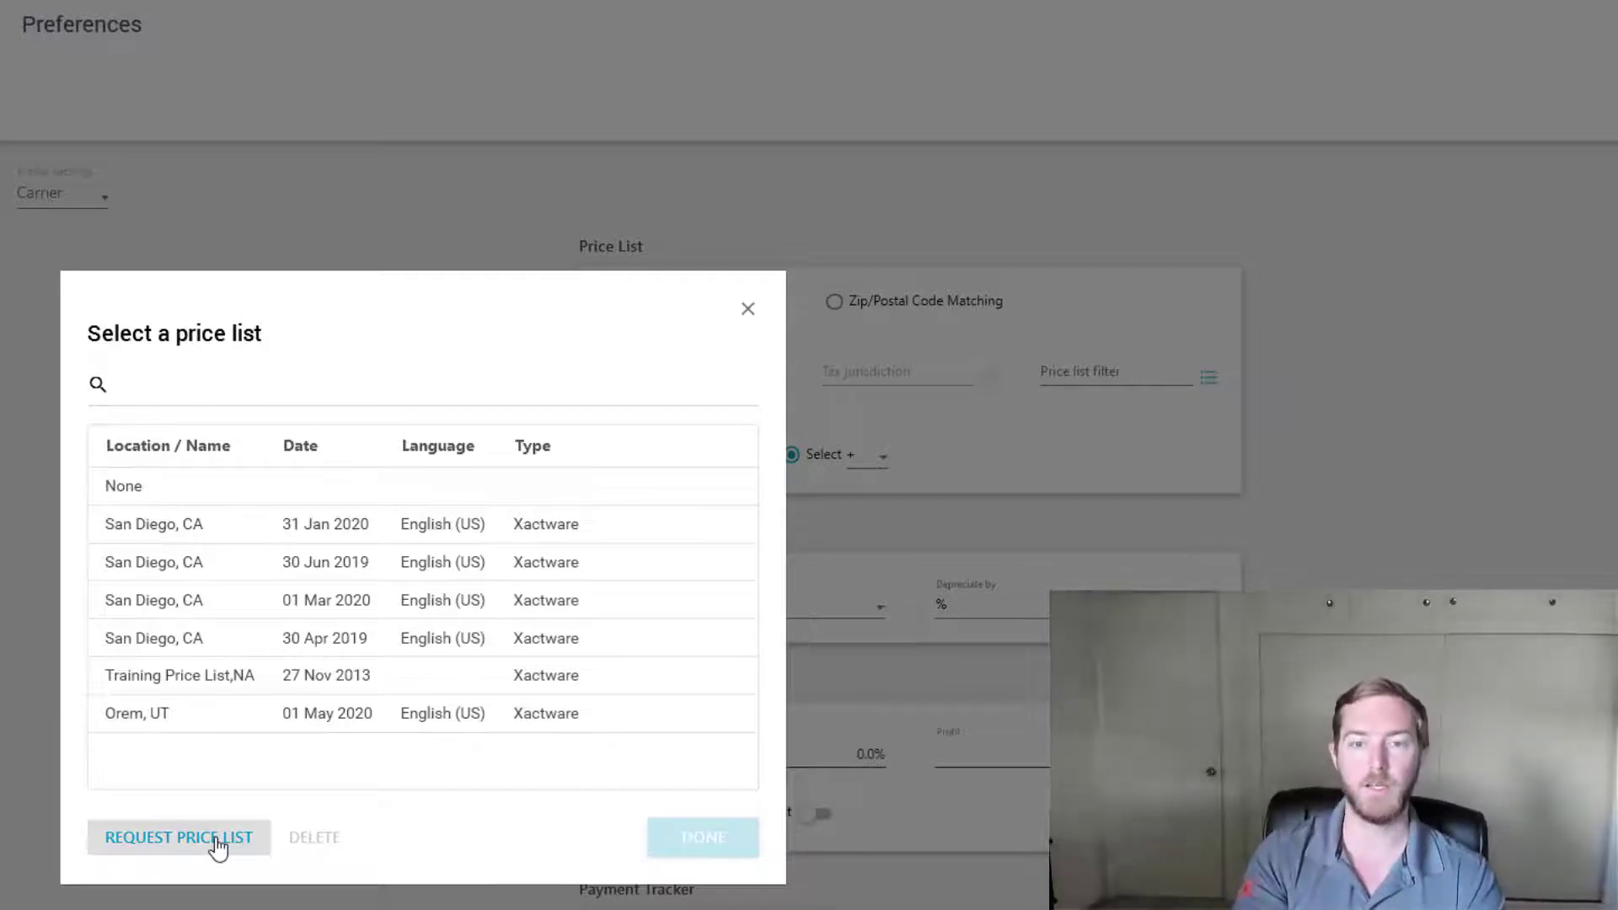
# Step: Start a new price list request by Zip Code with zip 92109
pyautogui.click(218, 843)
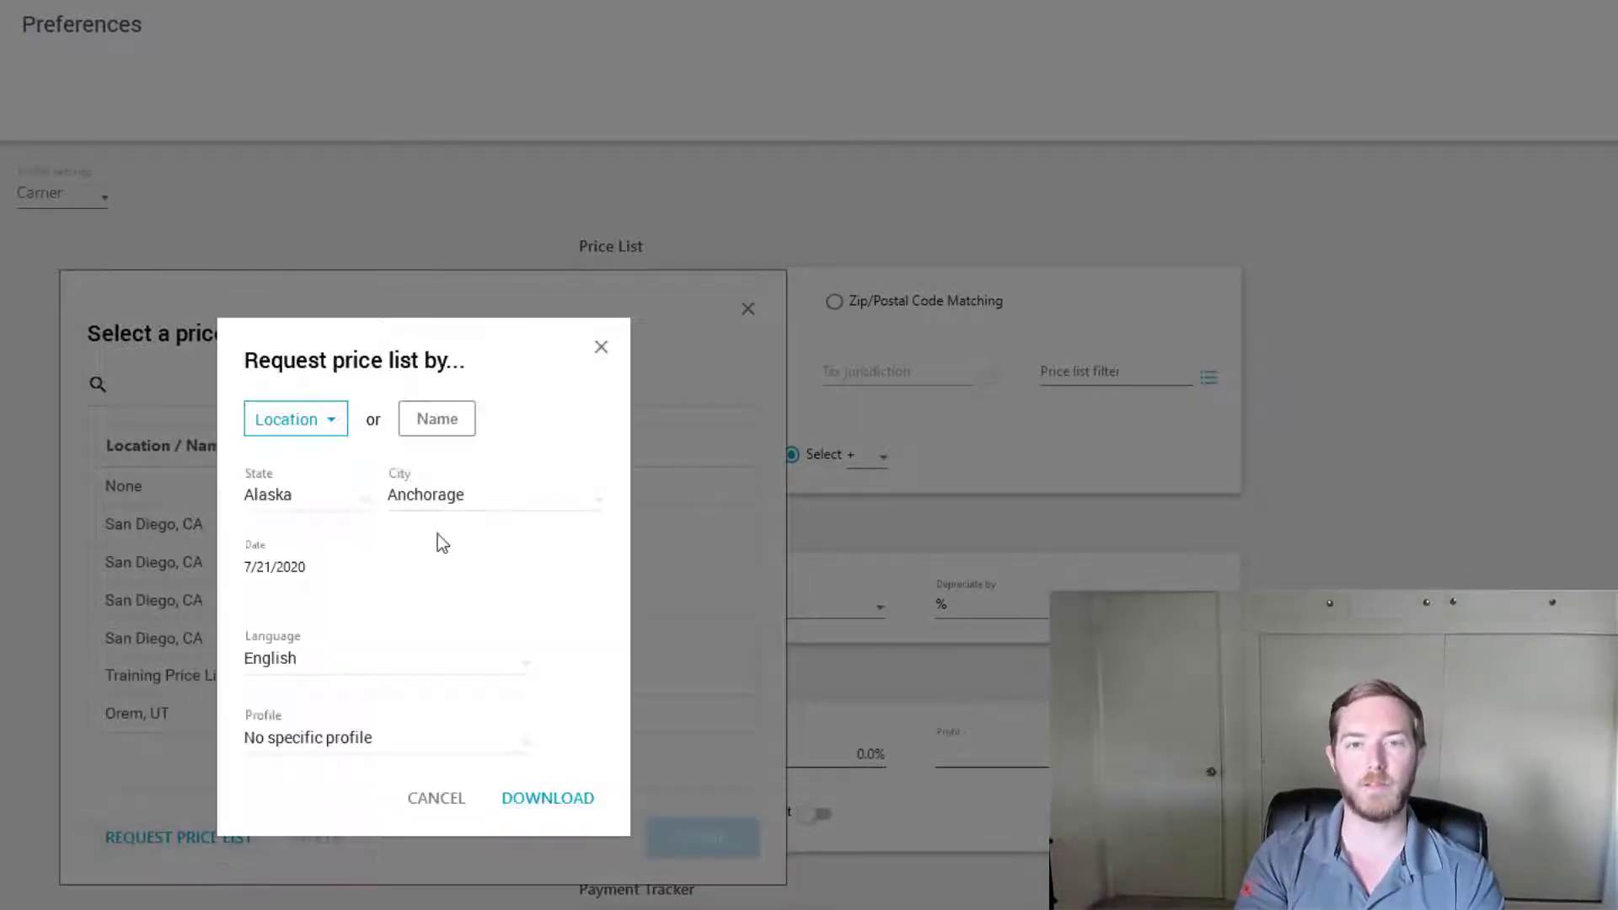
pyautogui.click(330, 421)
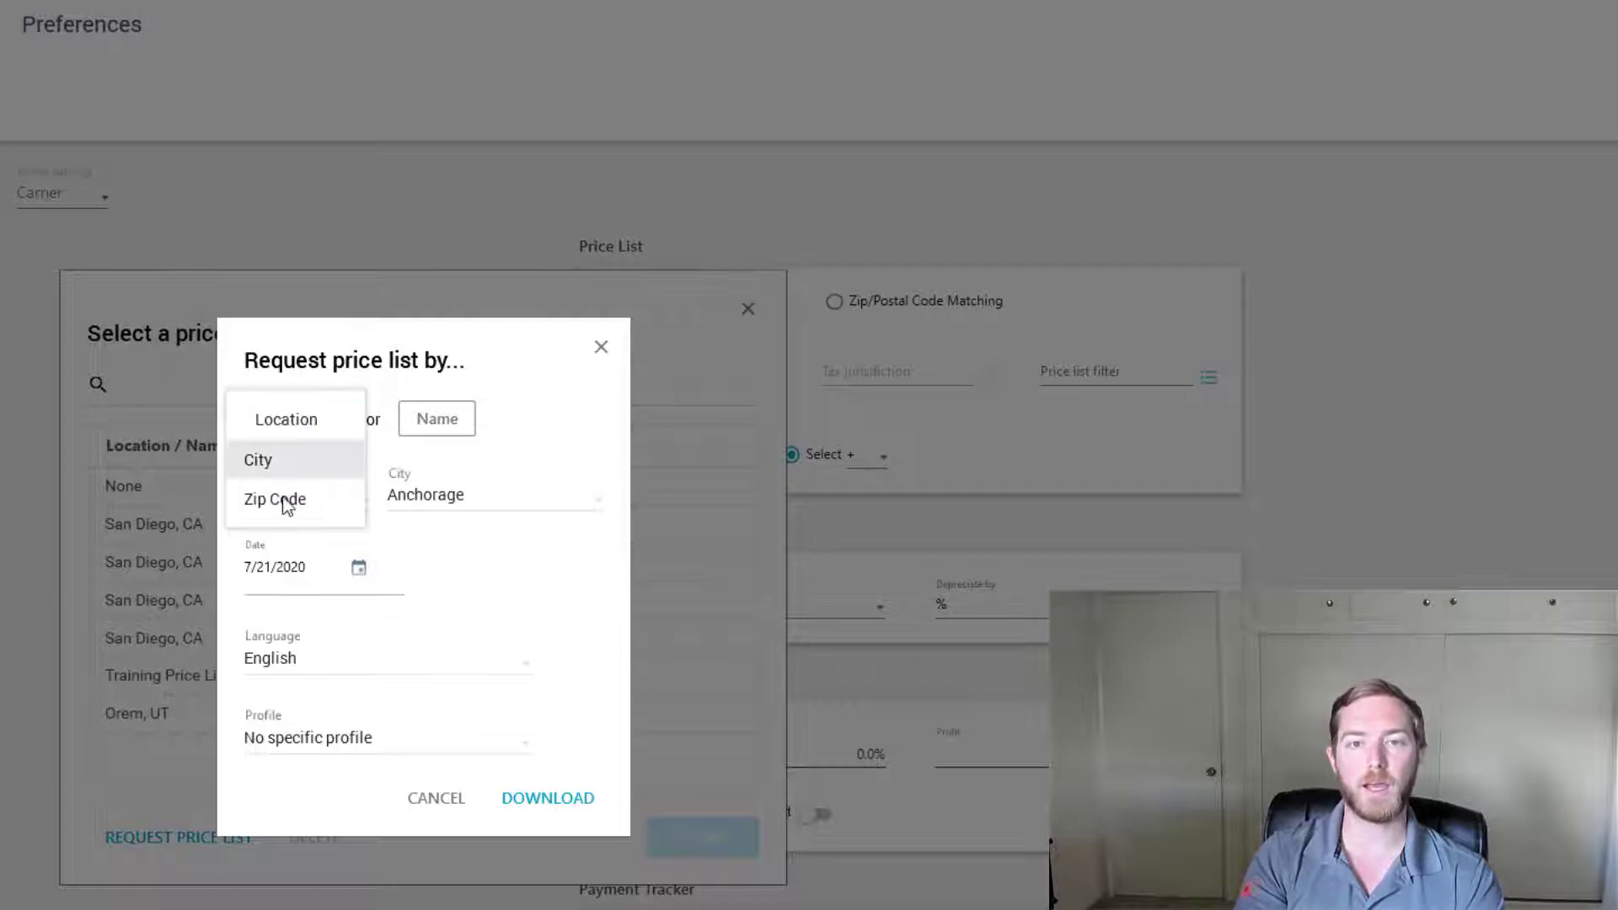
pyautogui.click(447, 440)
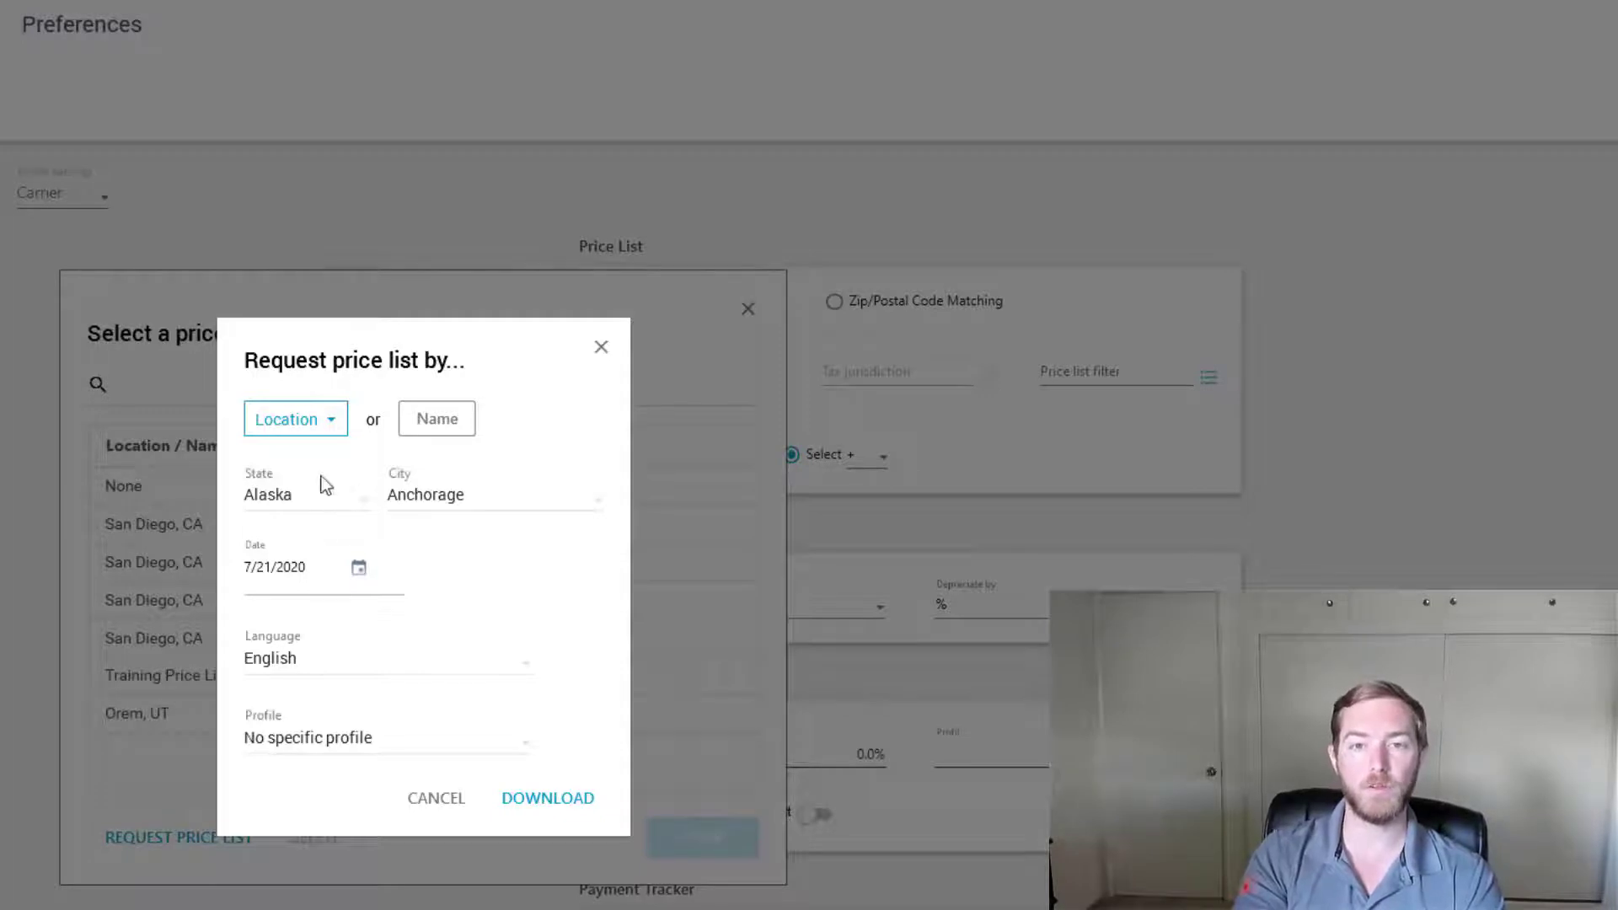
pyautogui.click(336, 425)
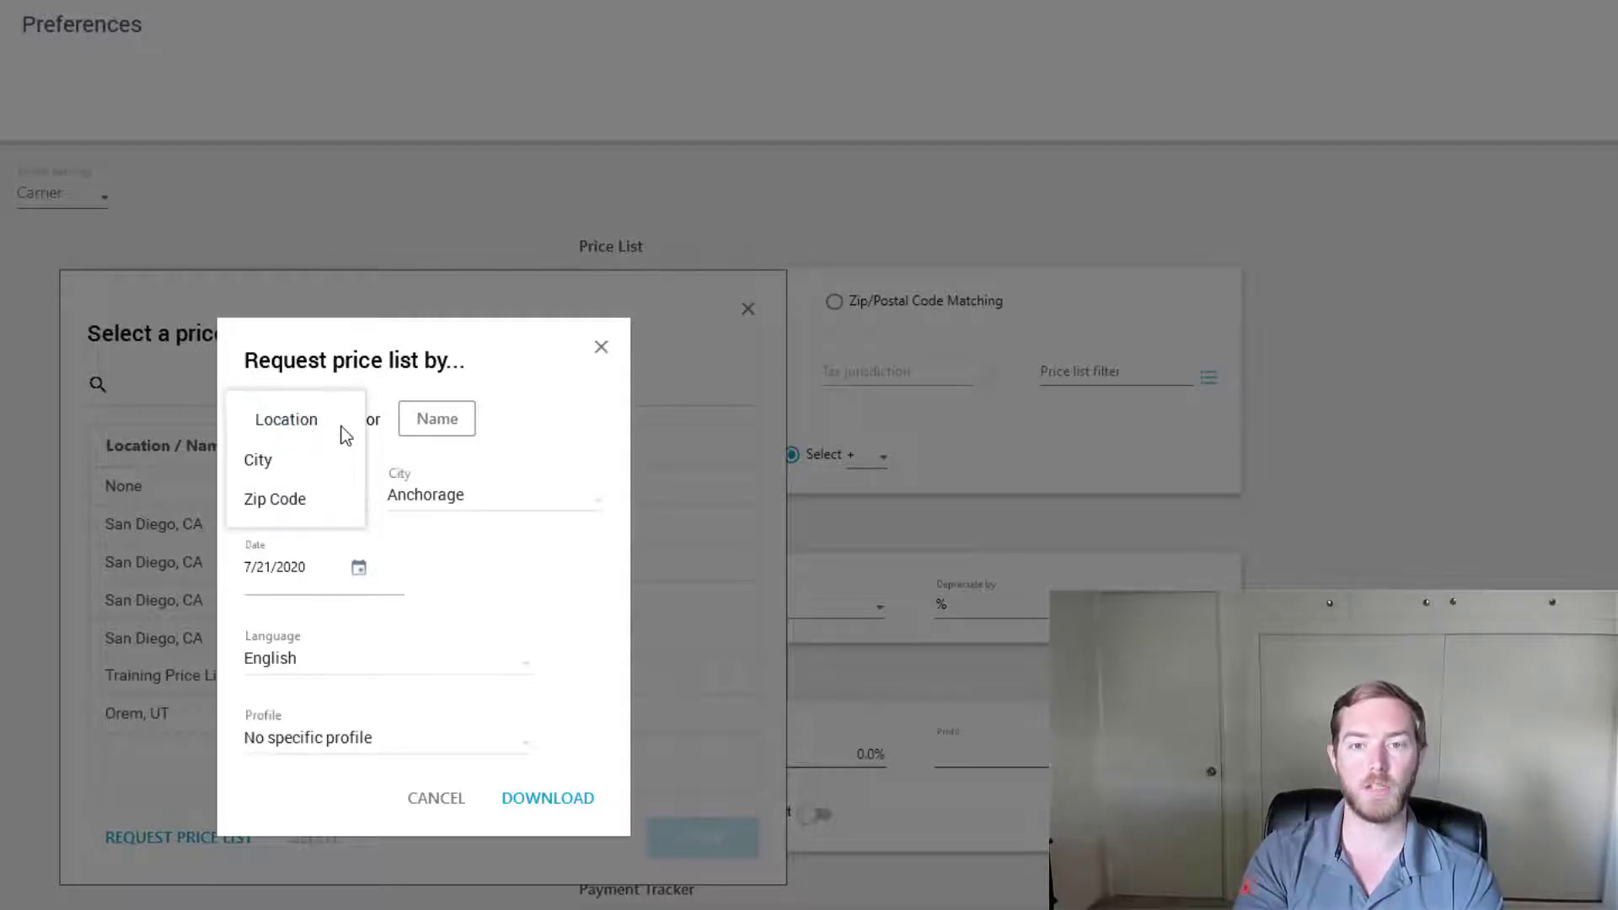
pyautogui.click(275, 498)
pyautogui.click(360, 497)
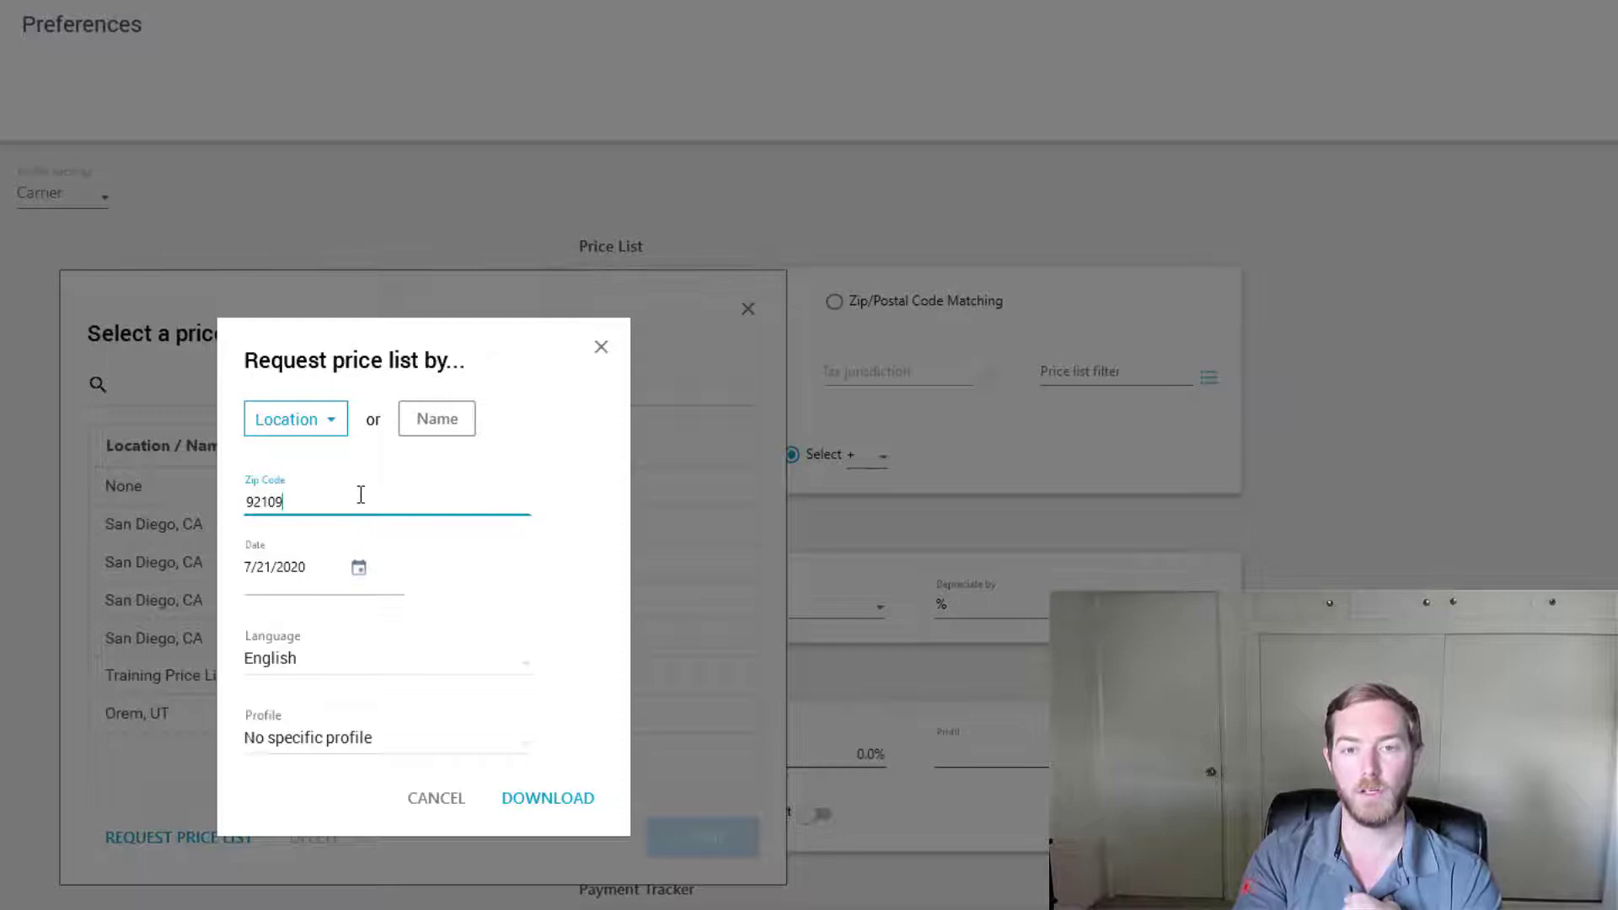
# Step: Set the request date to June 10, 2020, keeping No specific profile
pyautogui.click(358, 567)
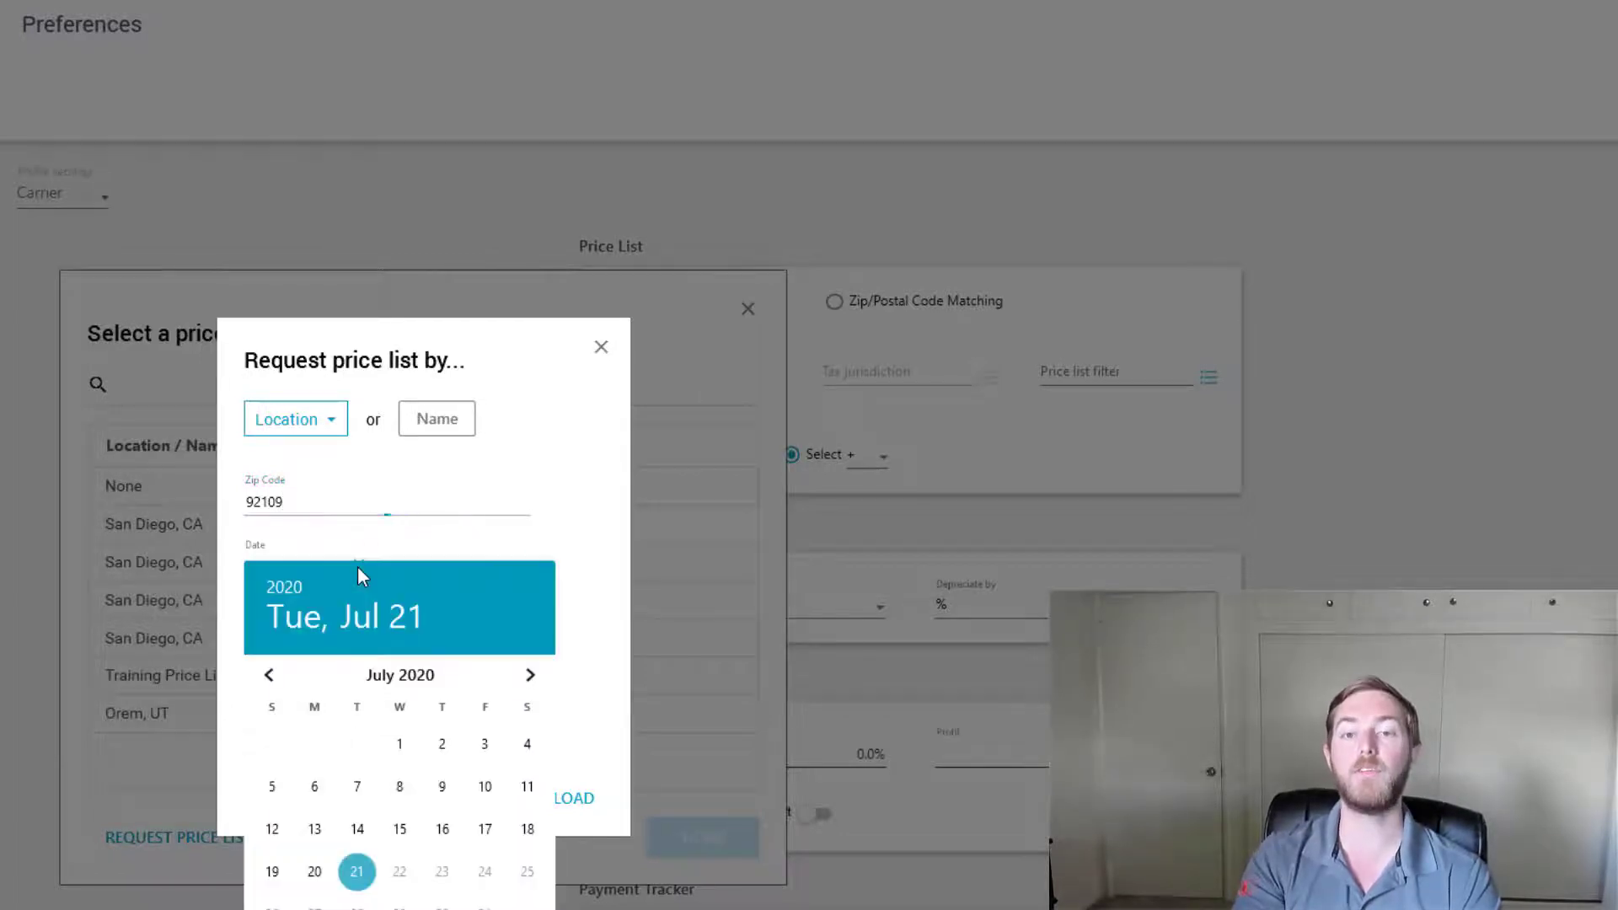
pyautogui.click(269, 675)
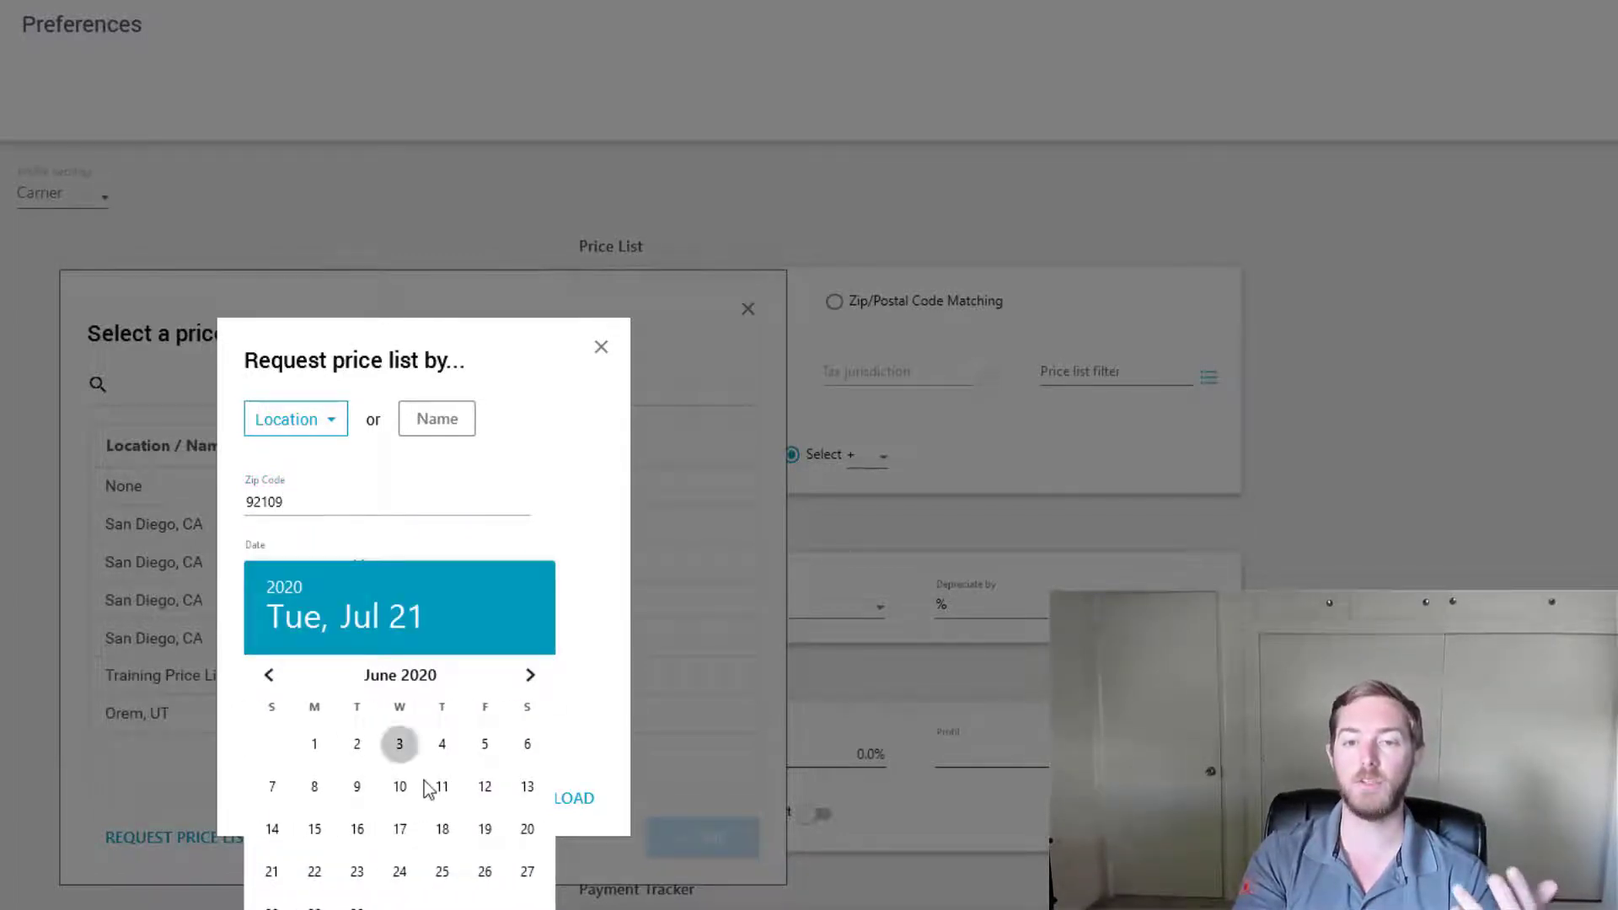
pyautogui.click(401, 786)
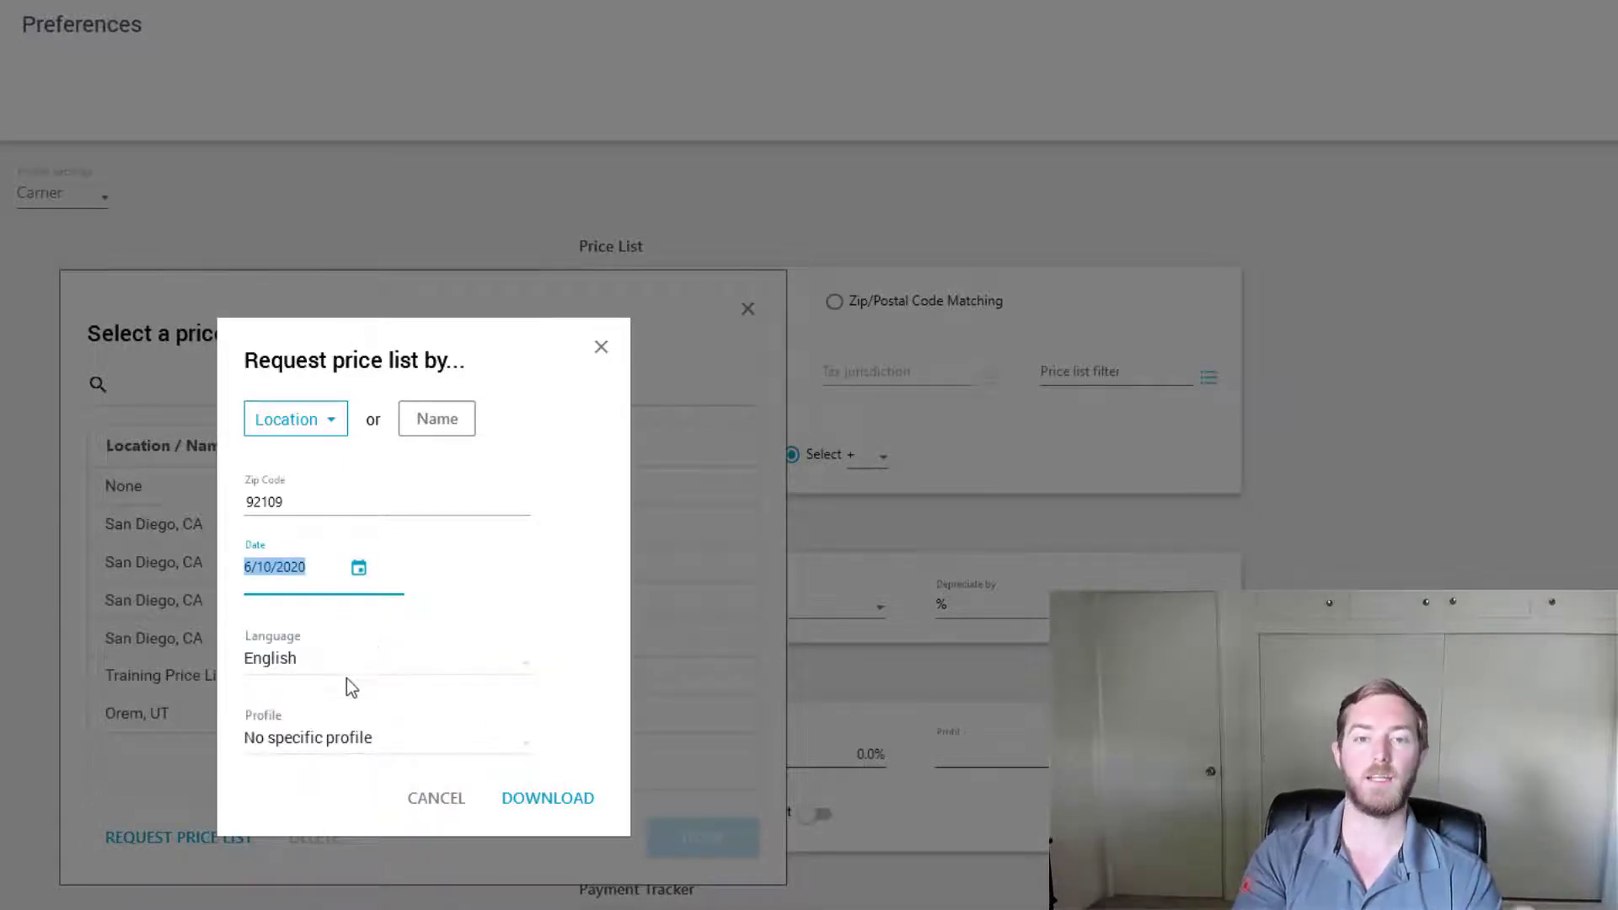
pyautogui.click(349, 740)
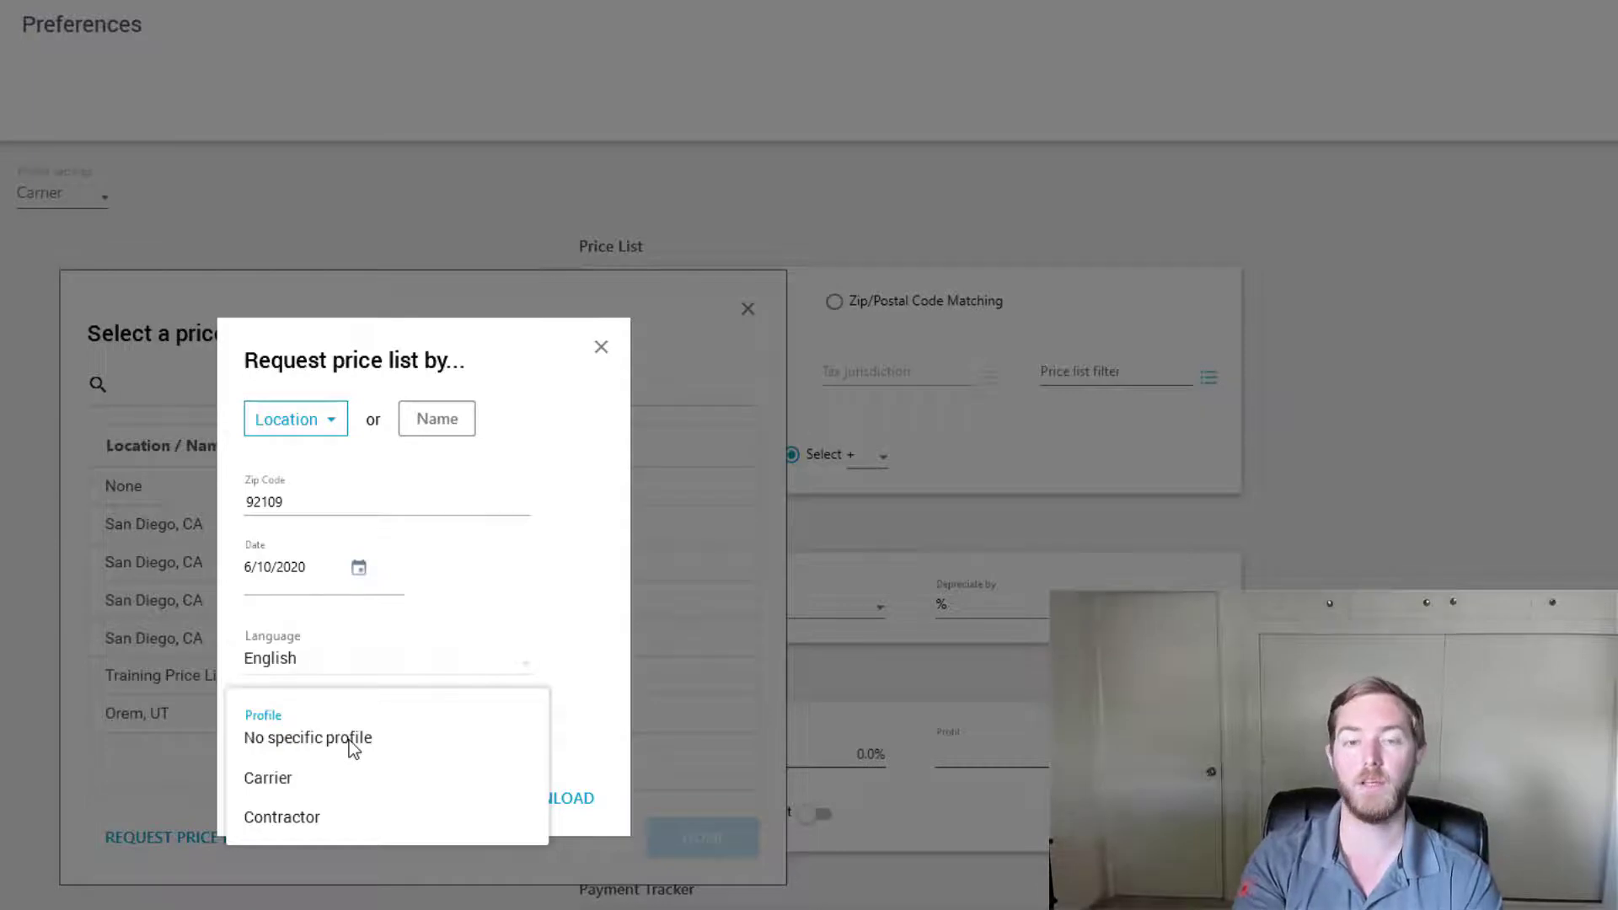
pyautogui.click(349, 740)
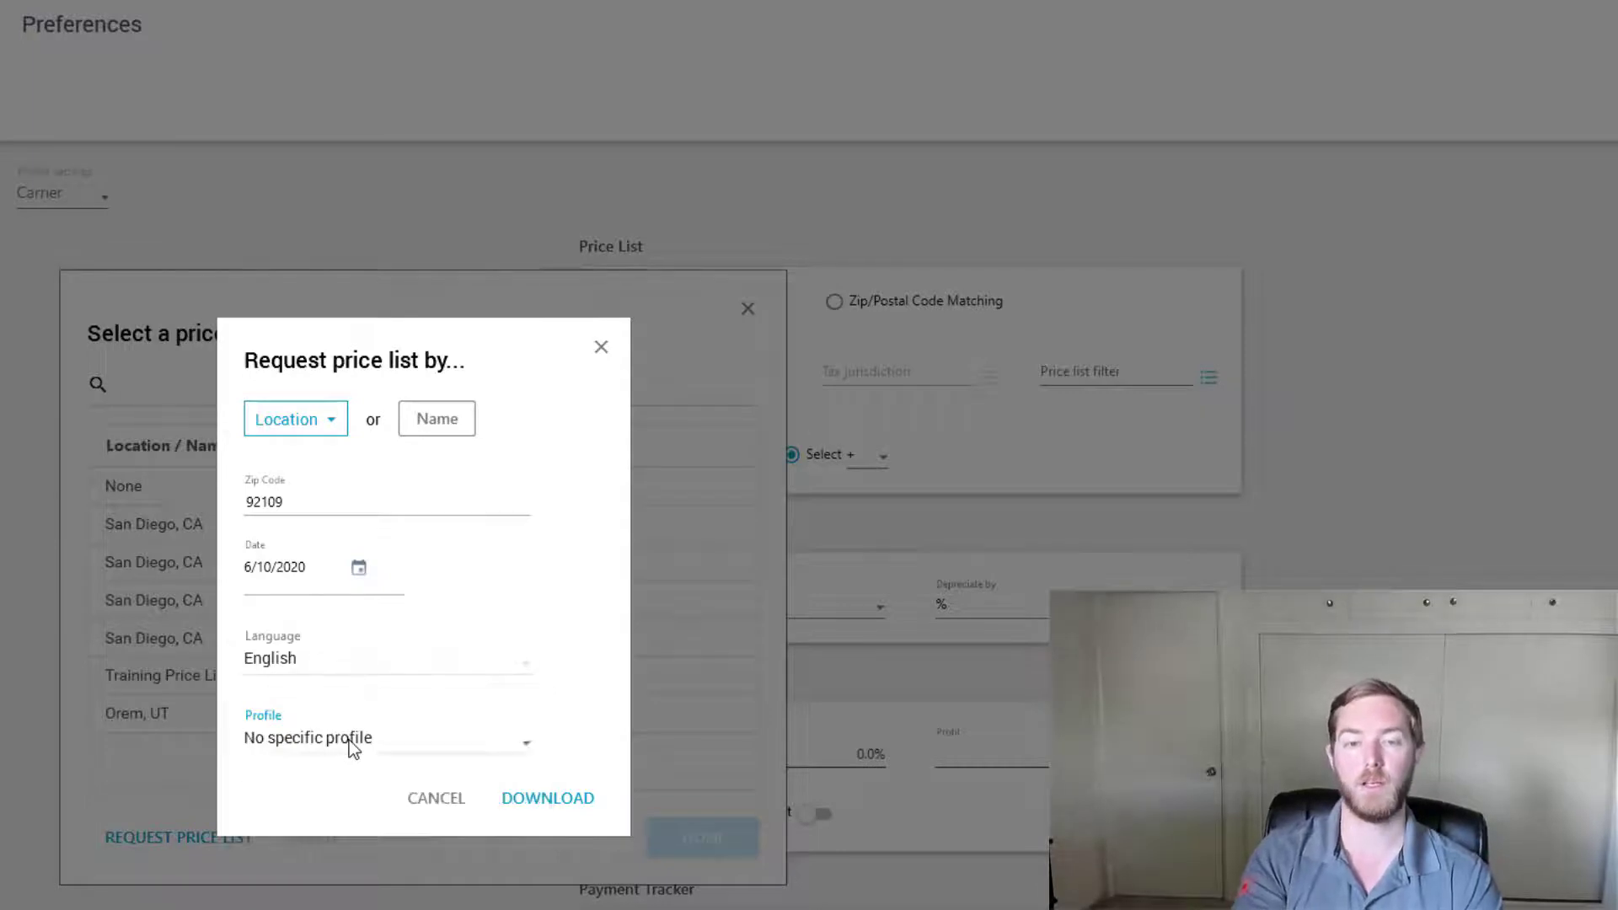
# Step: Download the price list and make San Diego, CA 01 Jun 2020 the default
pyautogui.click(587, 807)
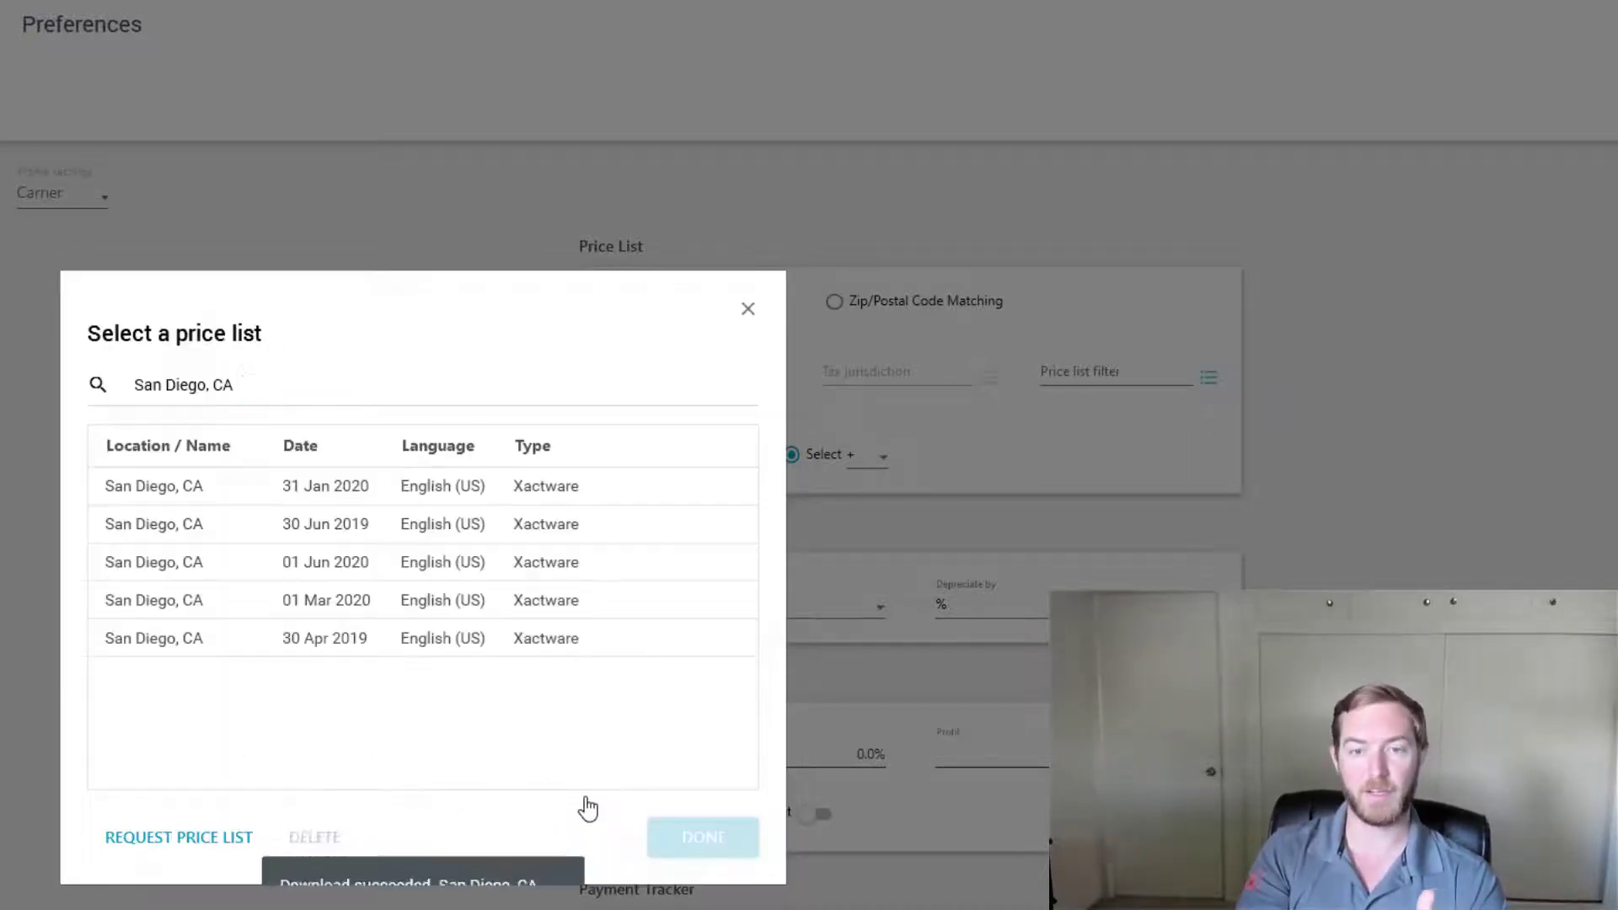
pyautogui.click(224, 552)
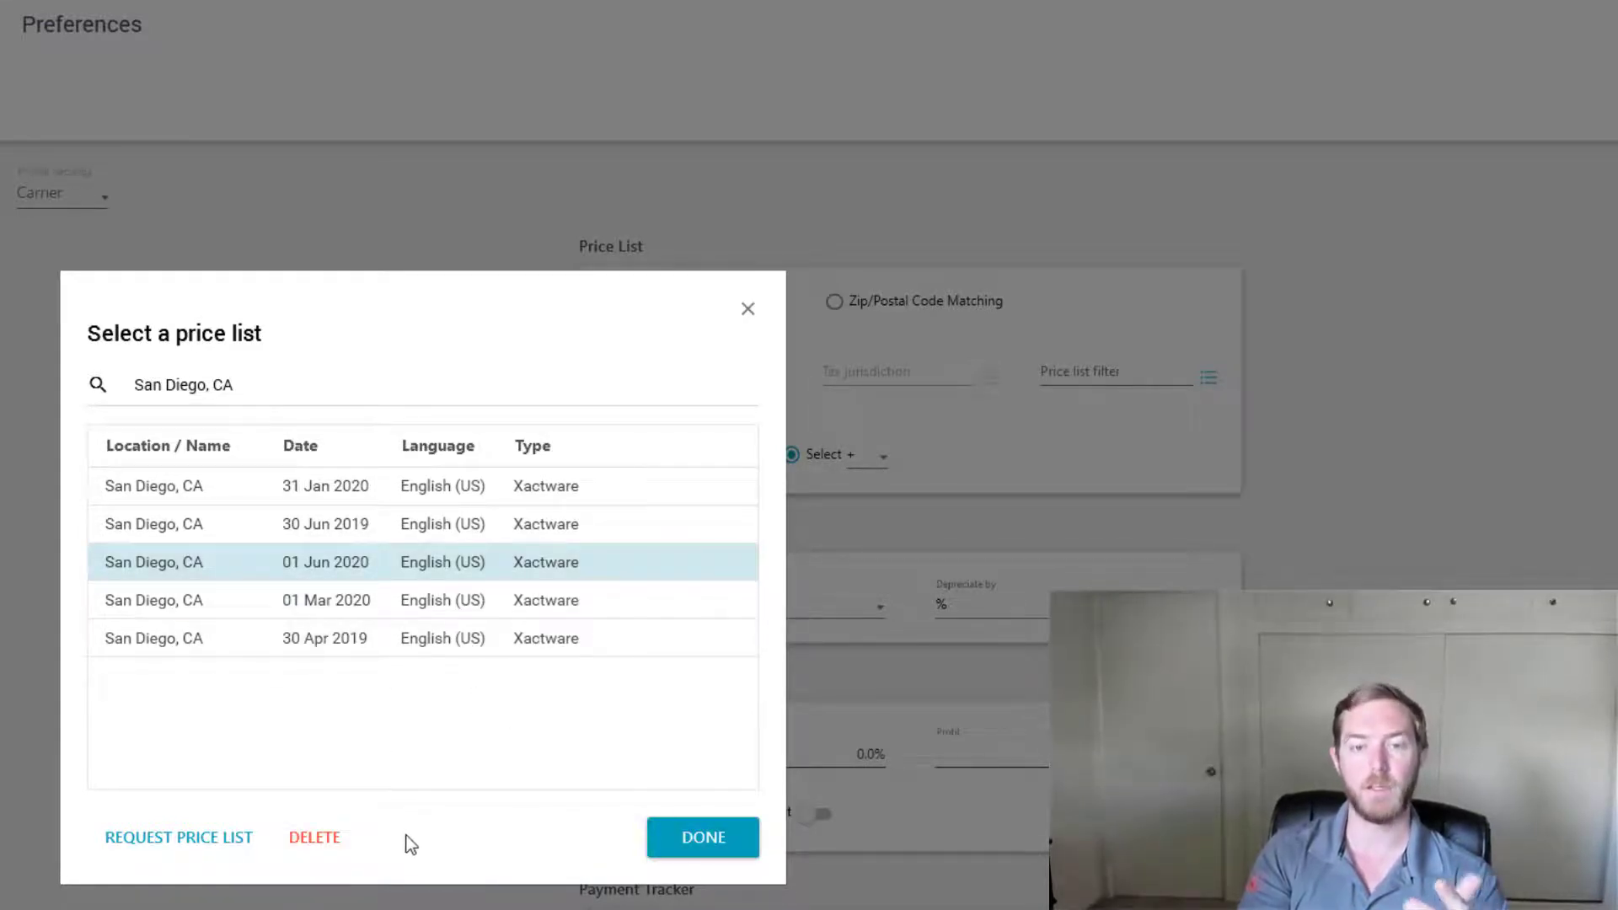
pyautogui.click(703, 838)
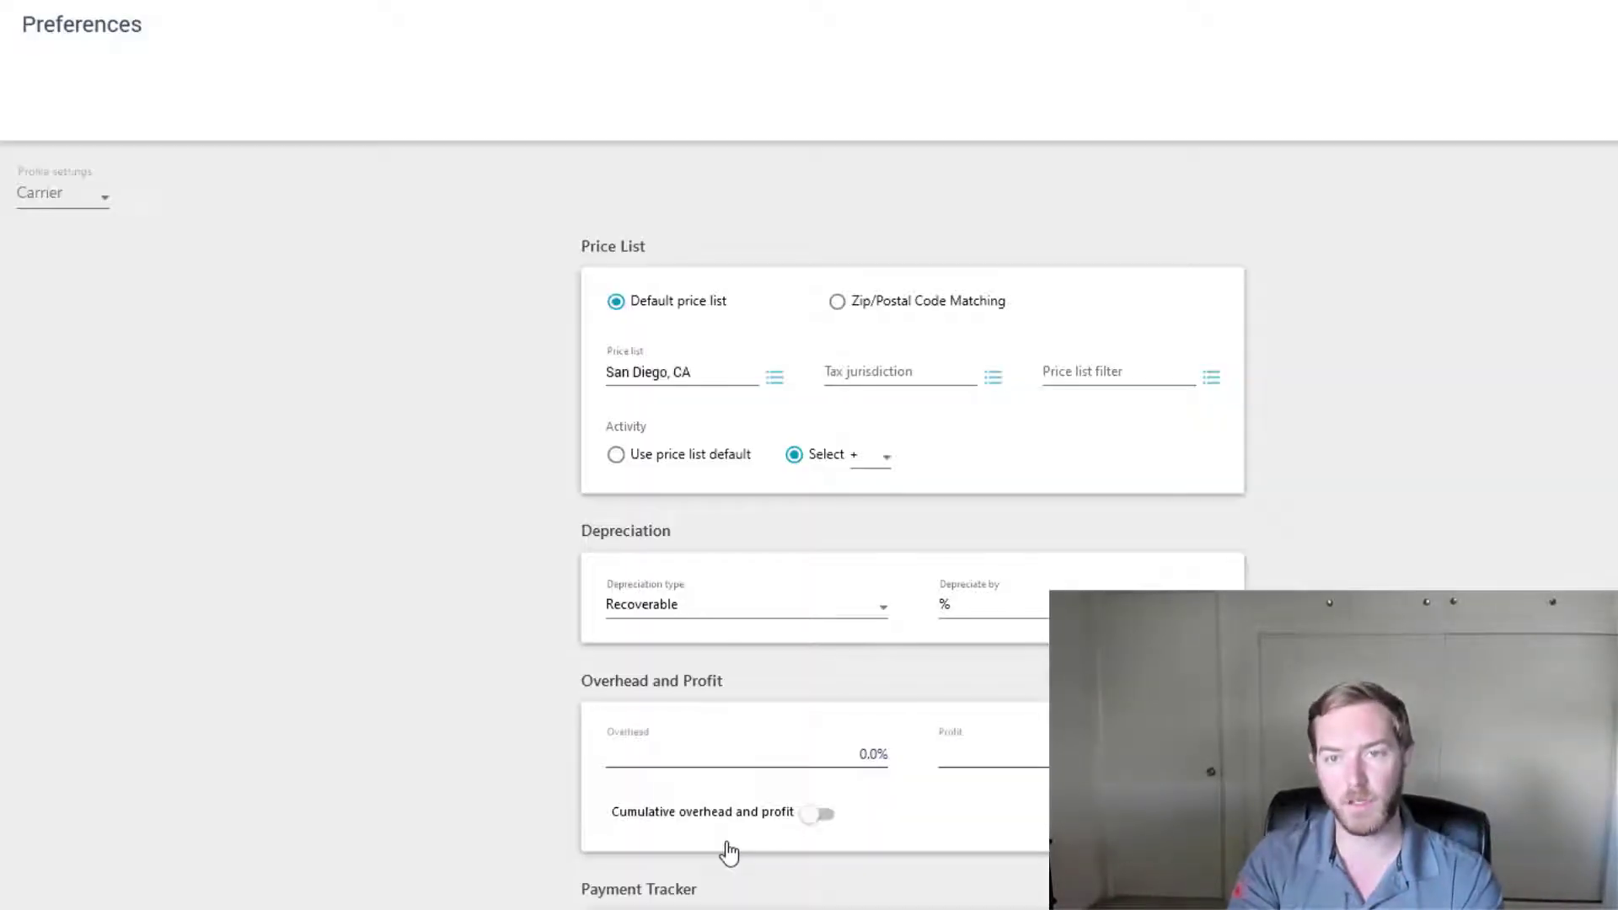
pyautogui.click(731, 371)
pyautogui.click(731, 370)
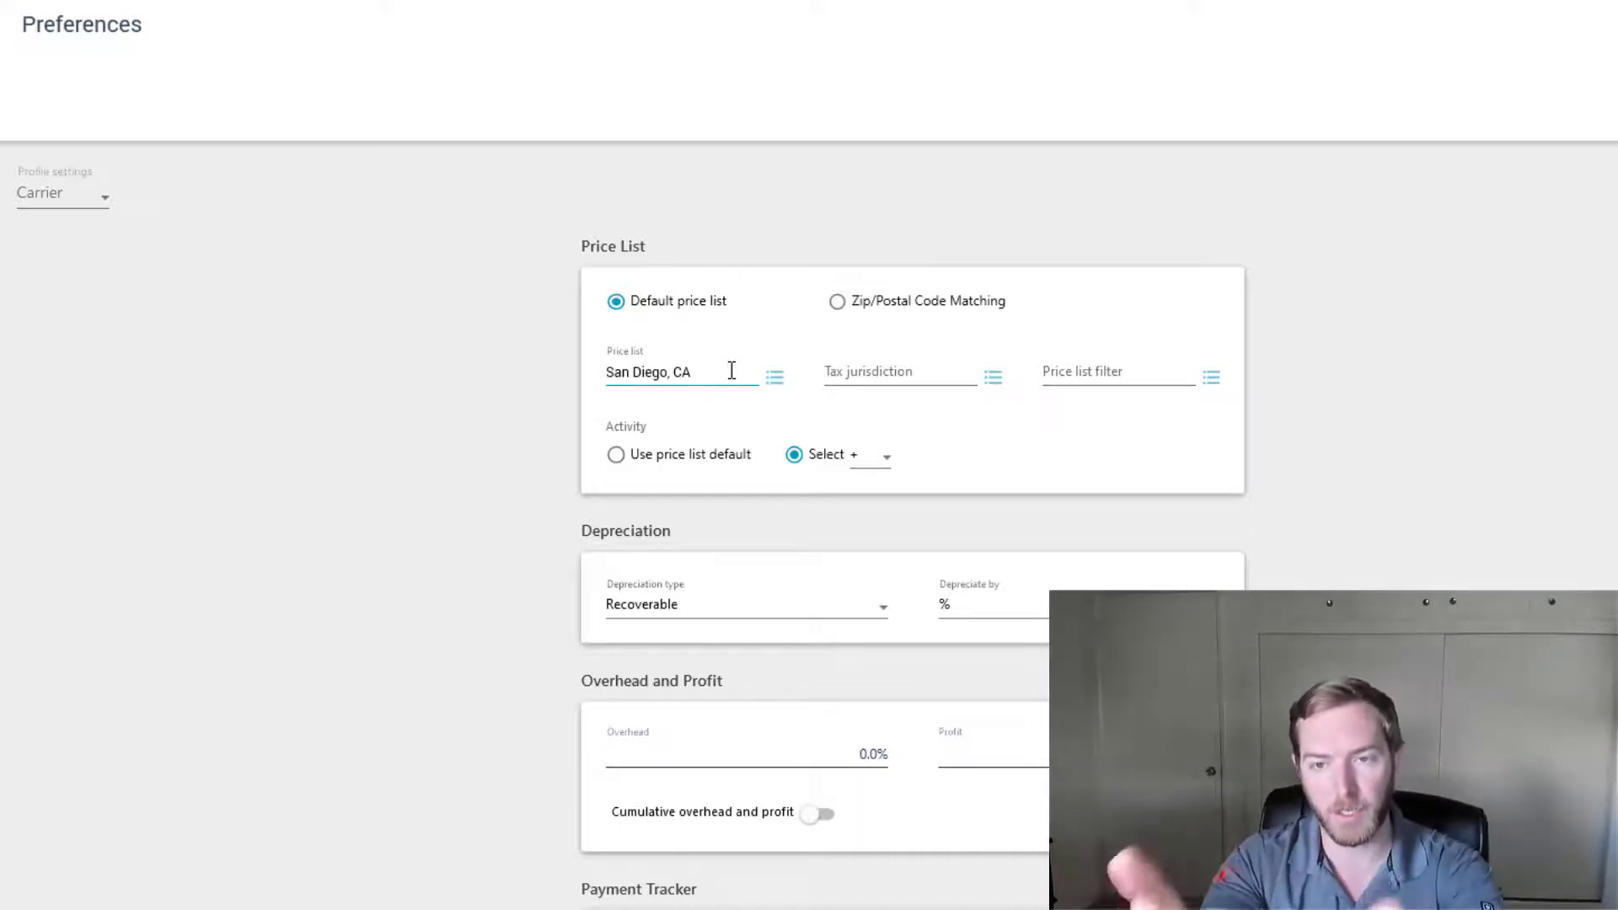
pyautogui.click(739, 398)
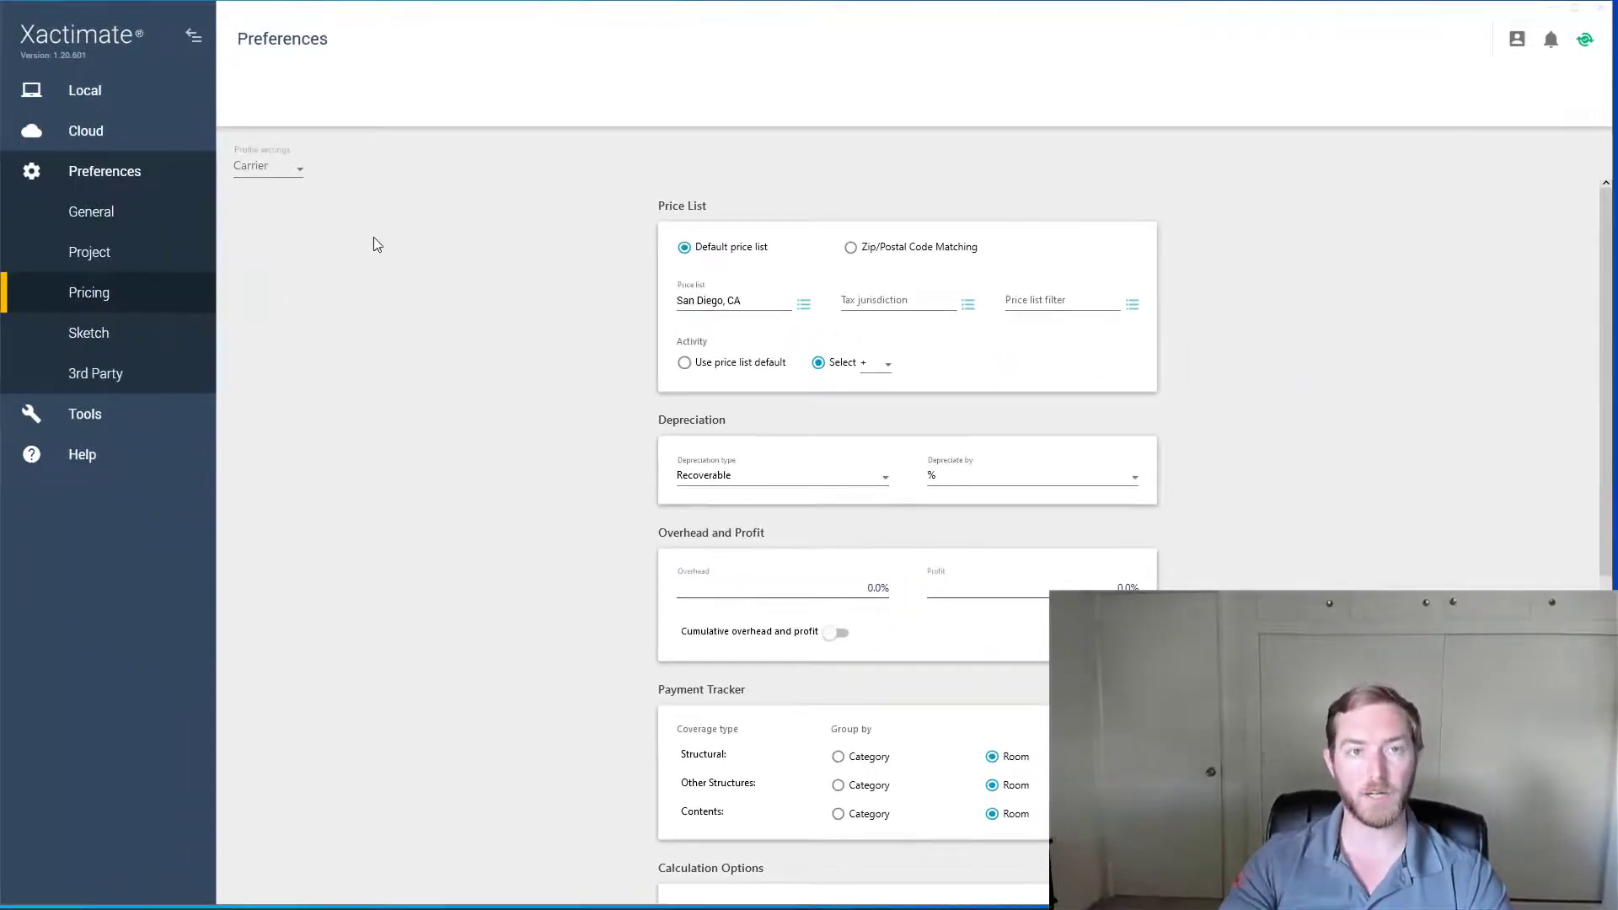
# Step: Open the XACT_HACKS project's parameters and check its Price List dropdown, showing CASD8X_MAY19
pyautogui.click(88, 91)
pyautogui.click(329, 393)
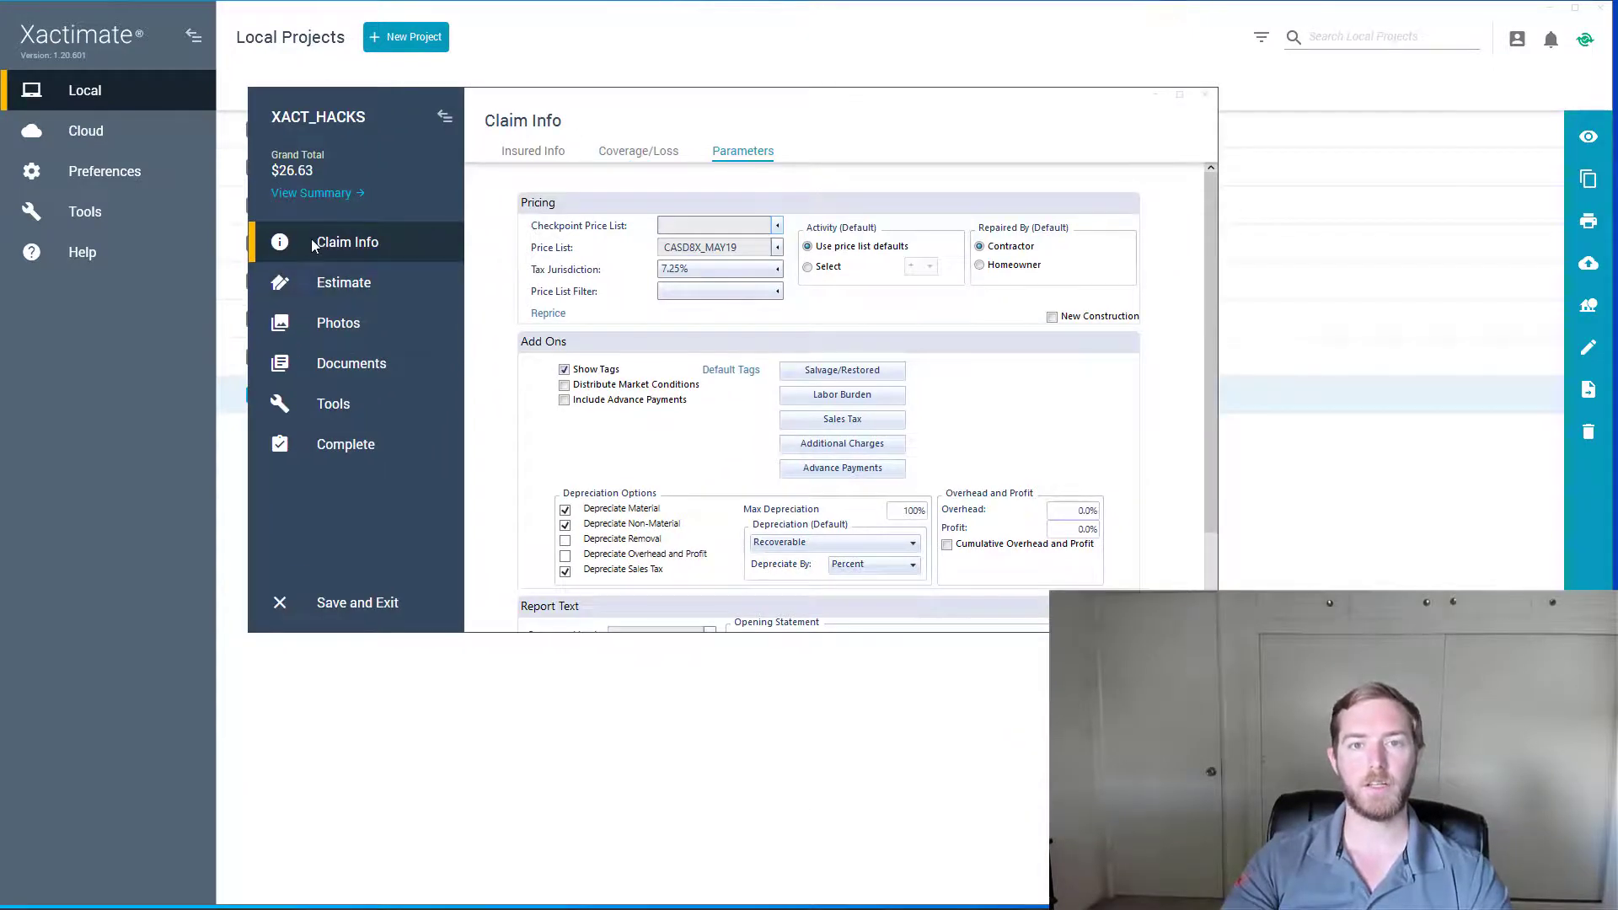
pyautogui.click(739, 155)
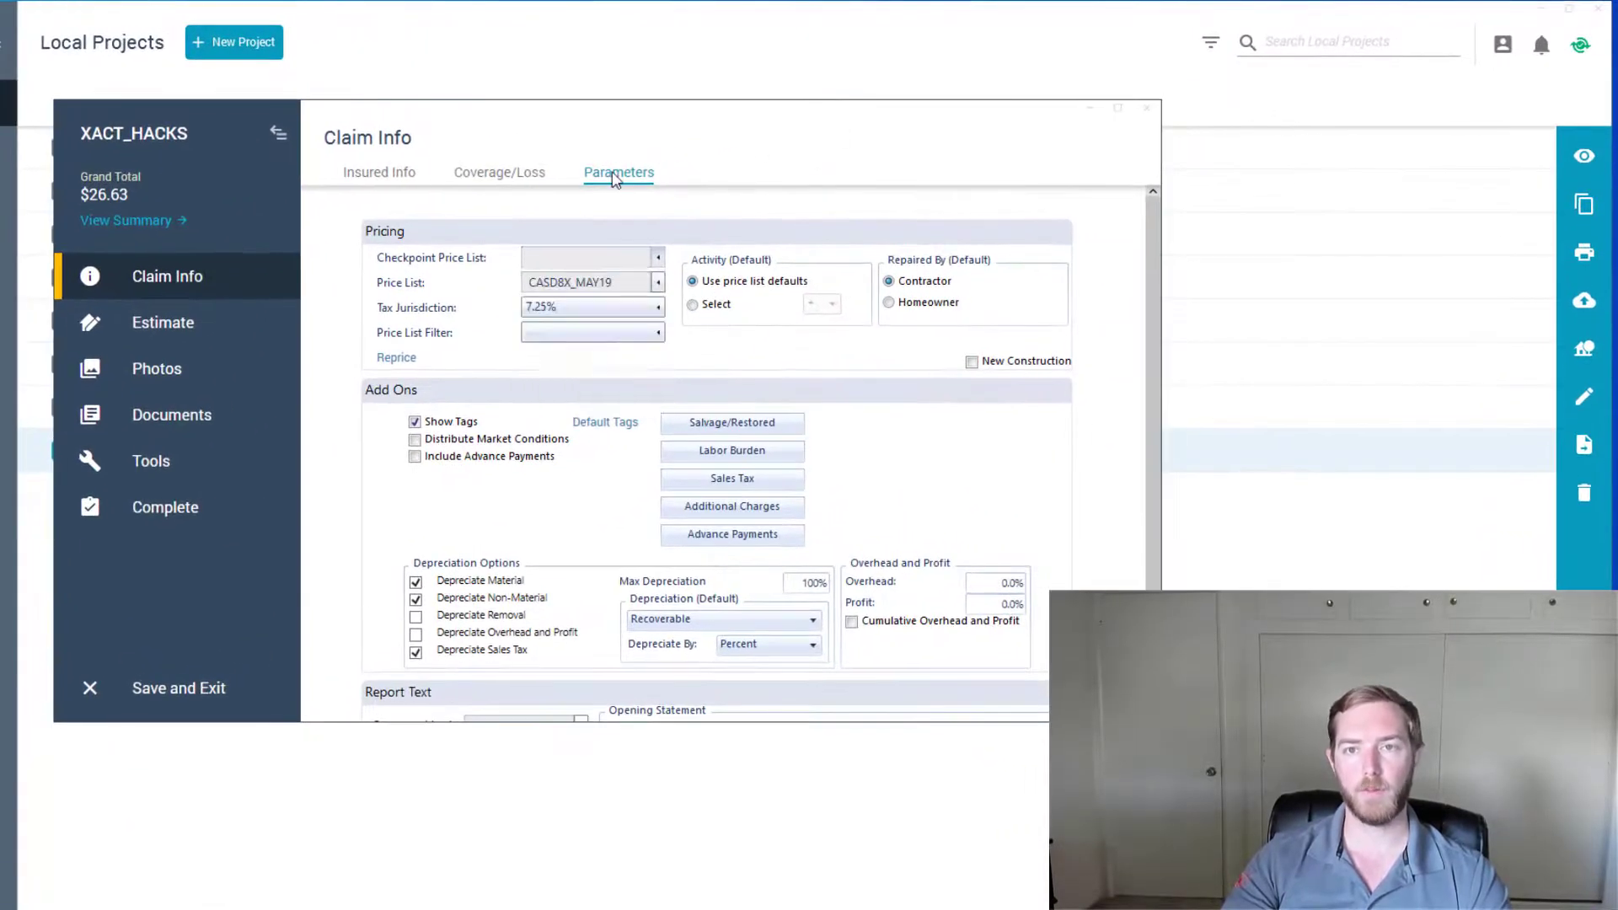
pyautogui.click(613, 175)
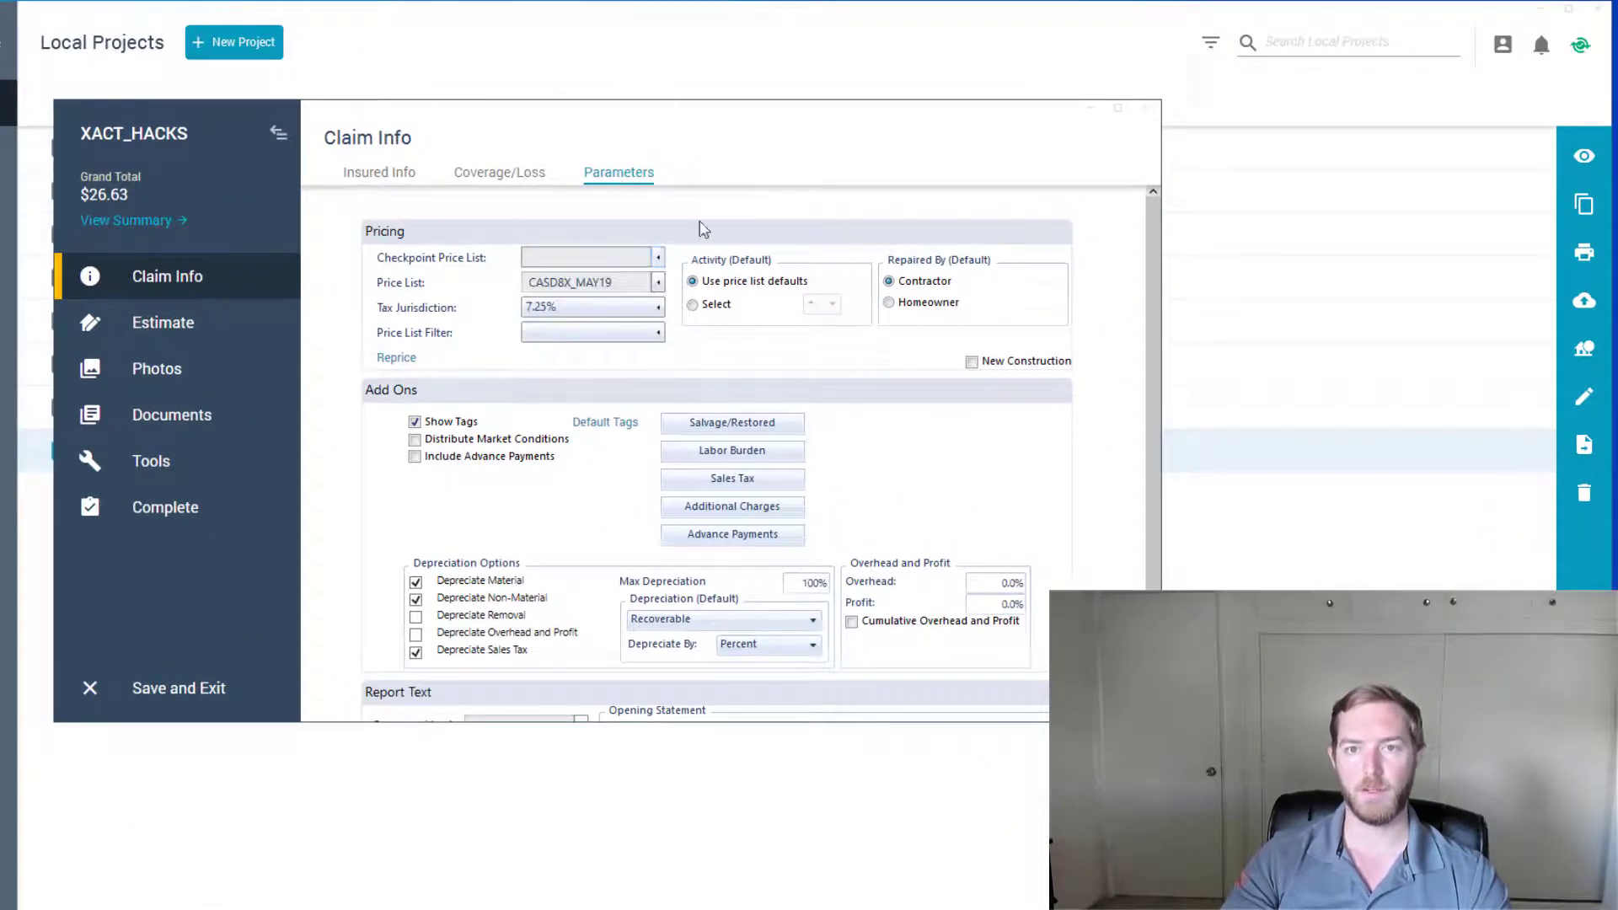
pyautogui.click(657, 284)
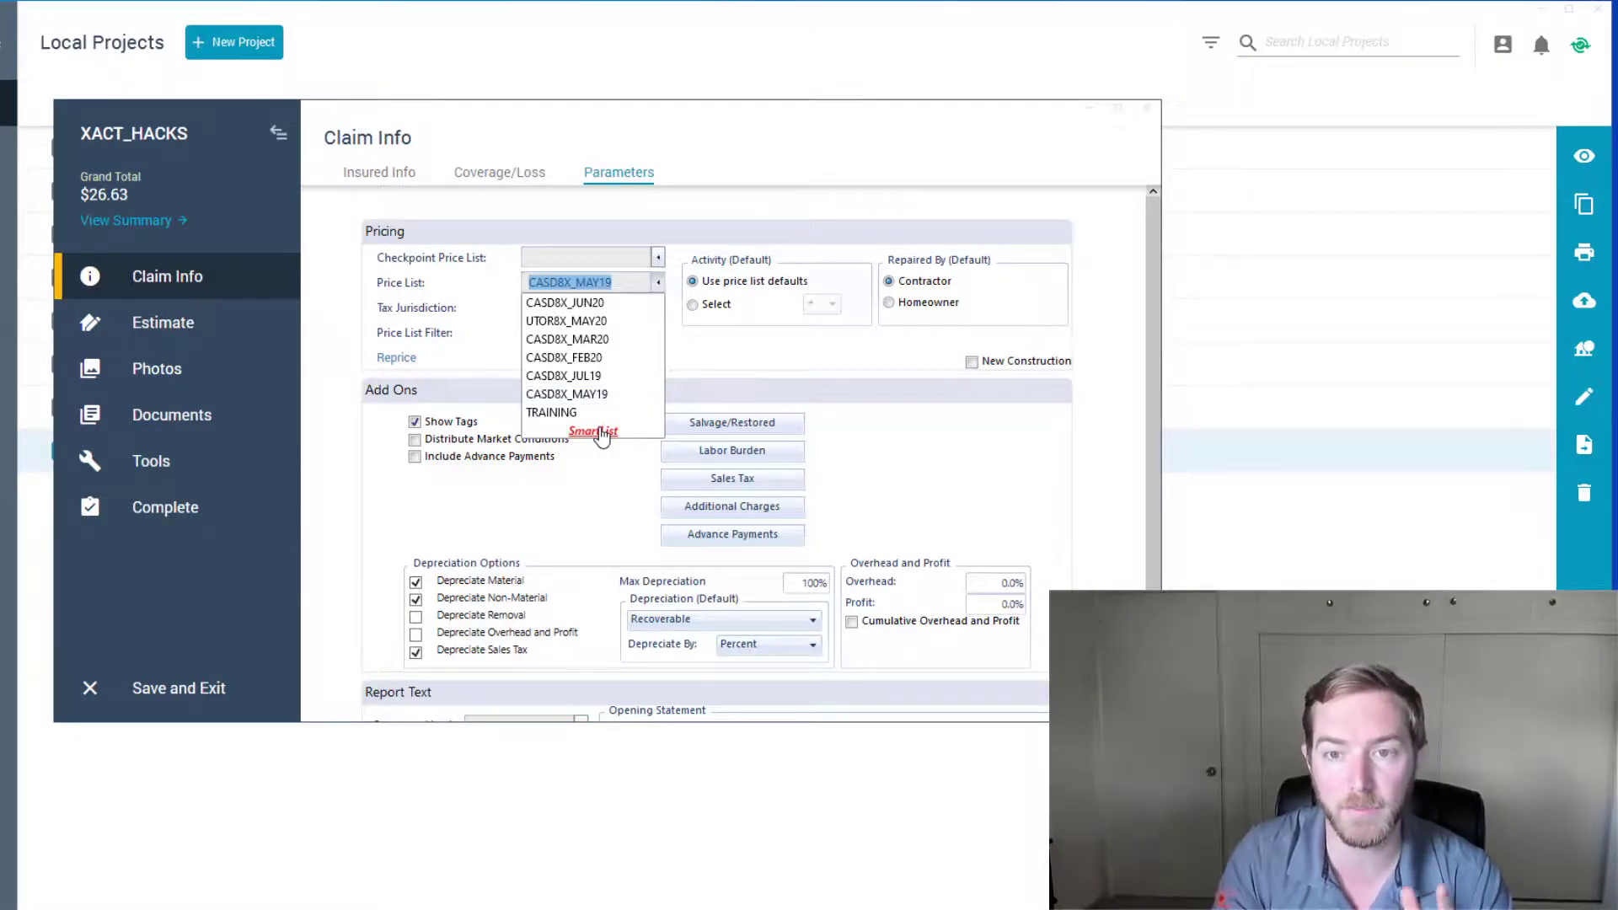
pyautogui.click(659, 283)
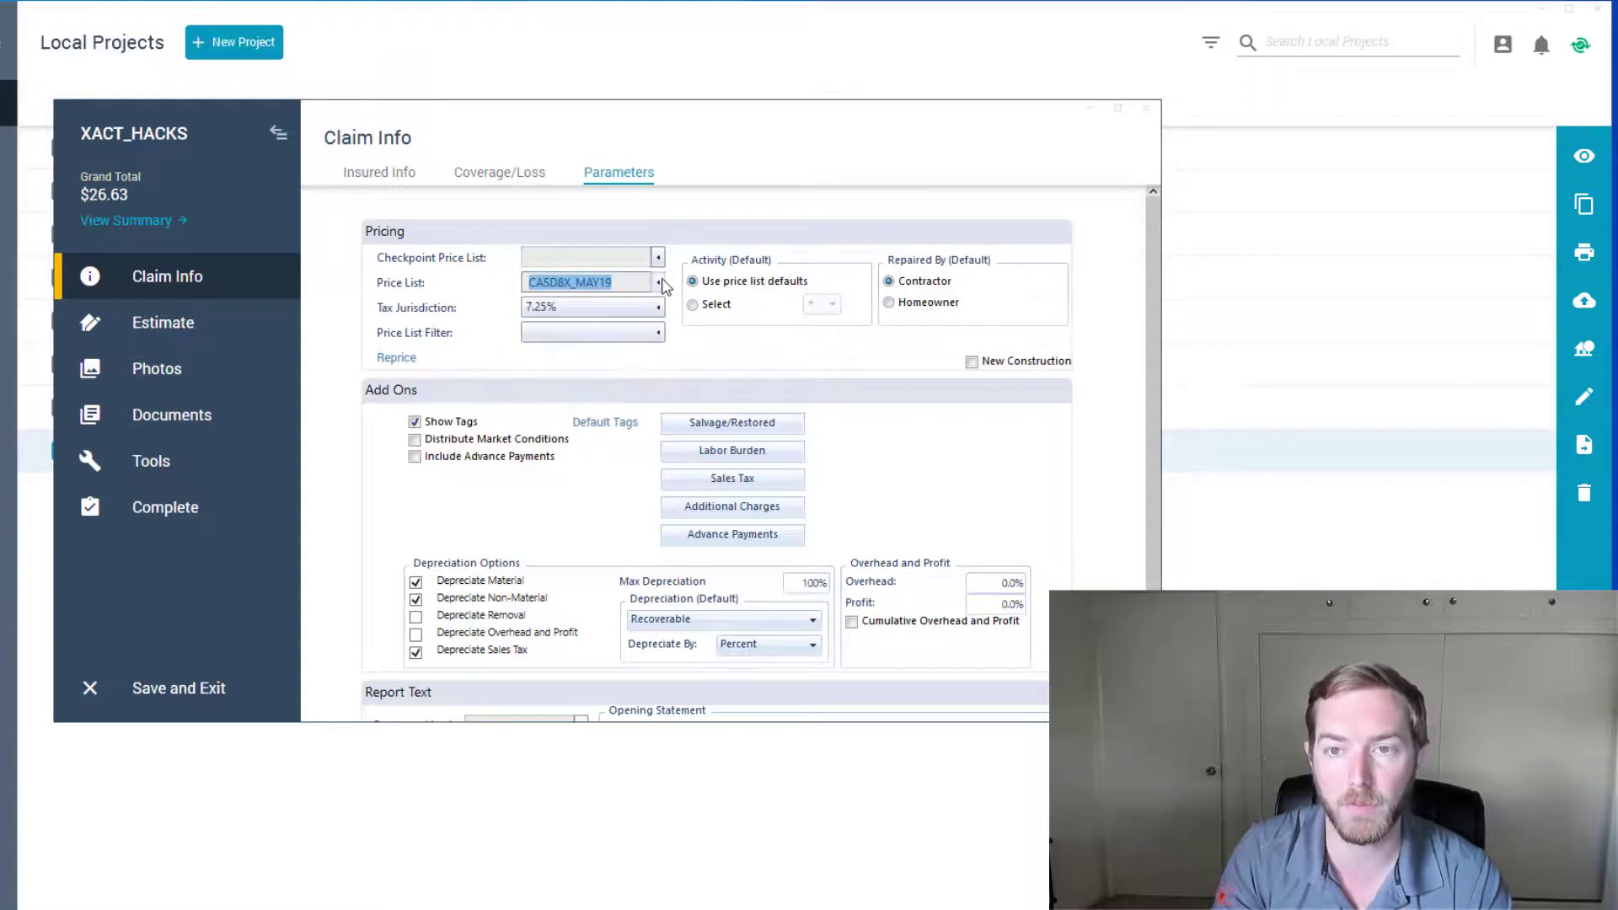
pyautogui.click(659, 283)
# Step: Start a price list request by location from the full chooser, then cancel and close it
pyautogui.click(590, 430)
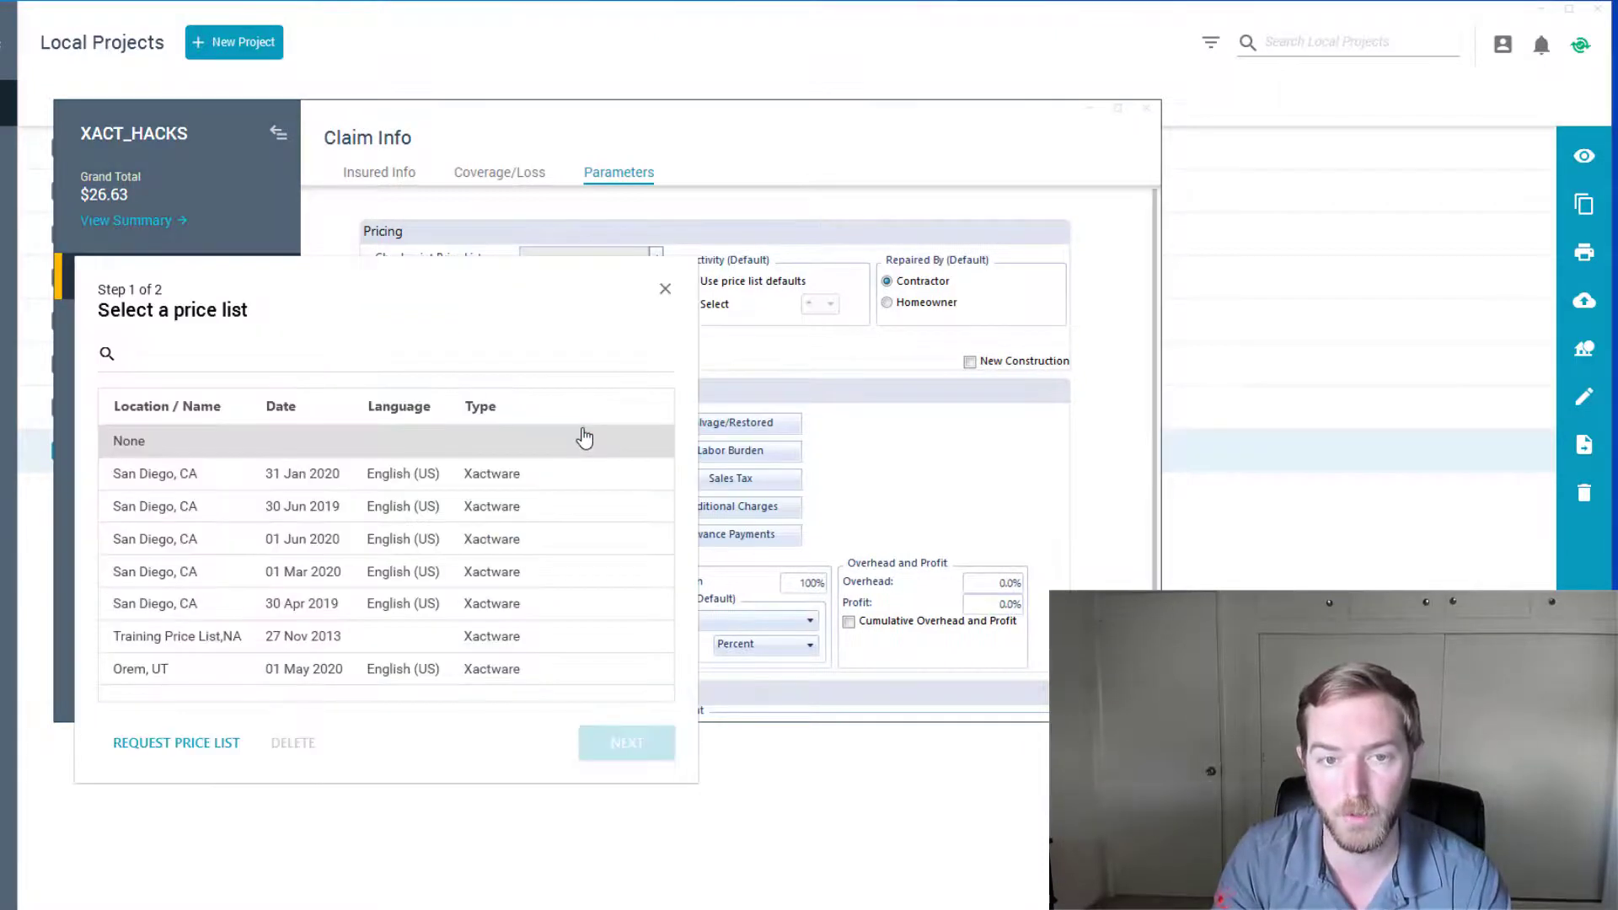
pyautogui.click(196, 742)
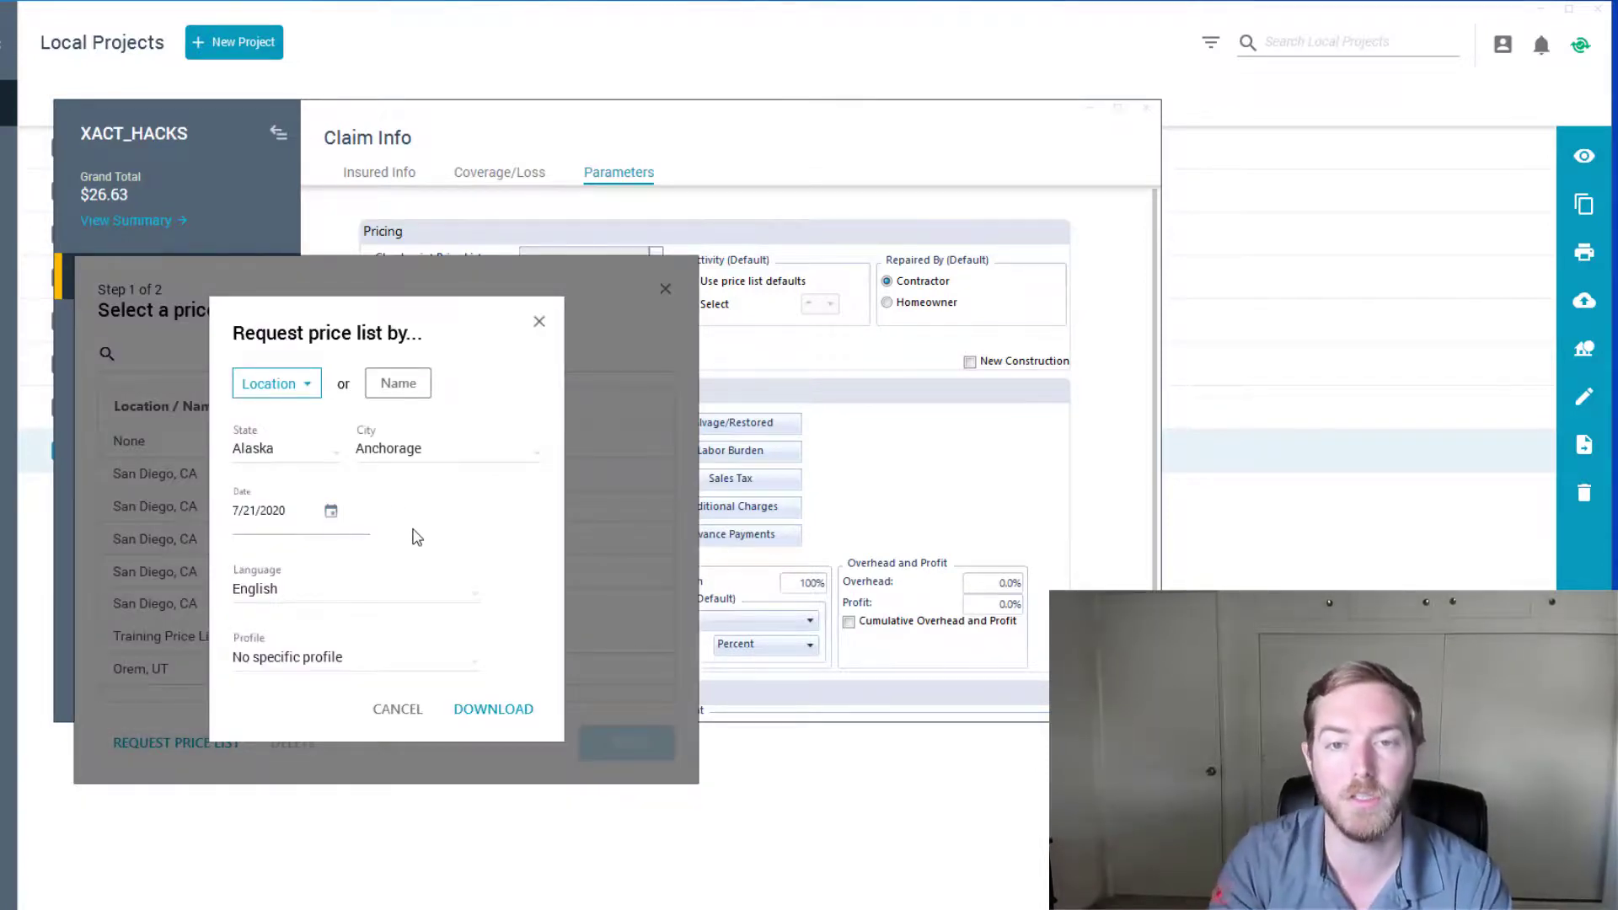
pyautogui.click(310, 377)
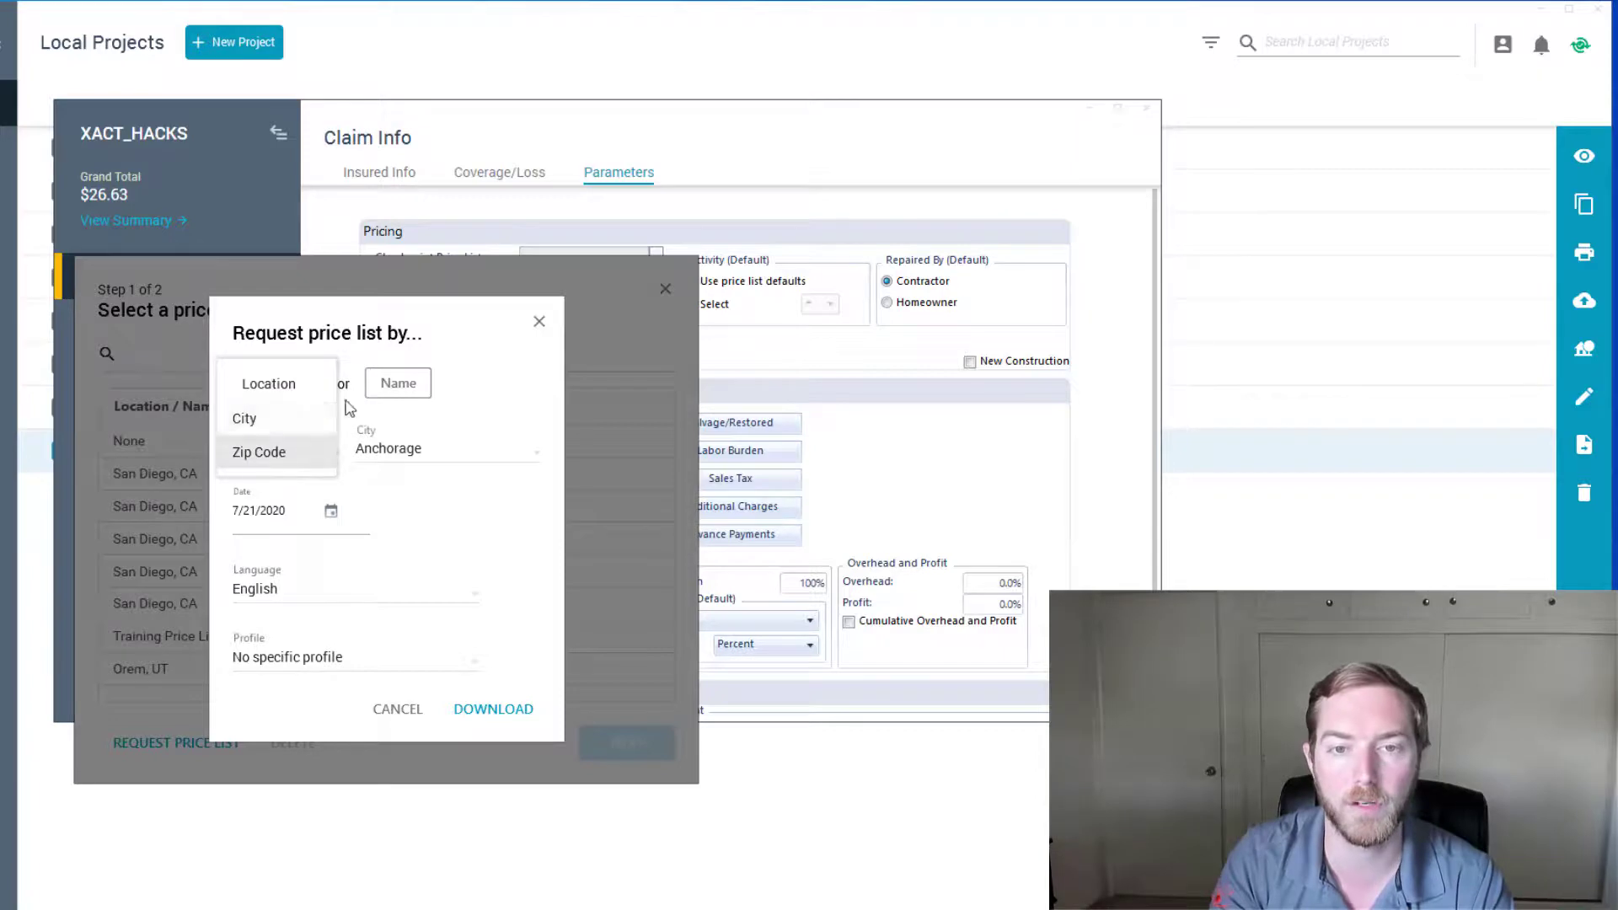
pyautogui.click(376, 345)
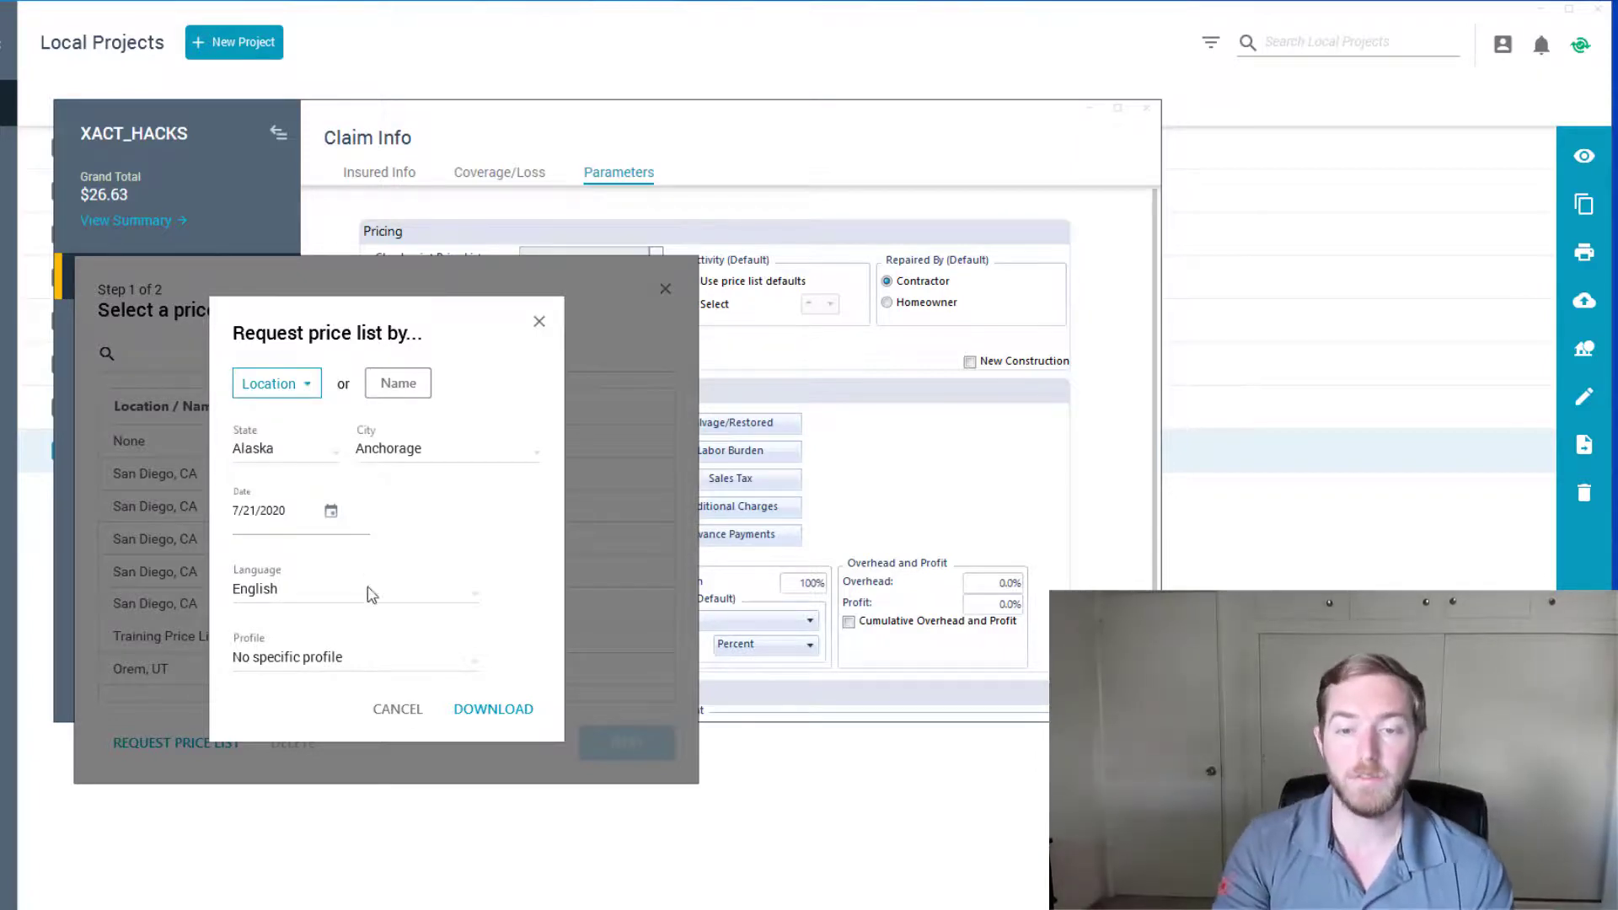
pyautogui.click(393, 710)
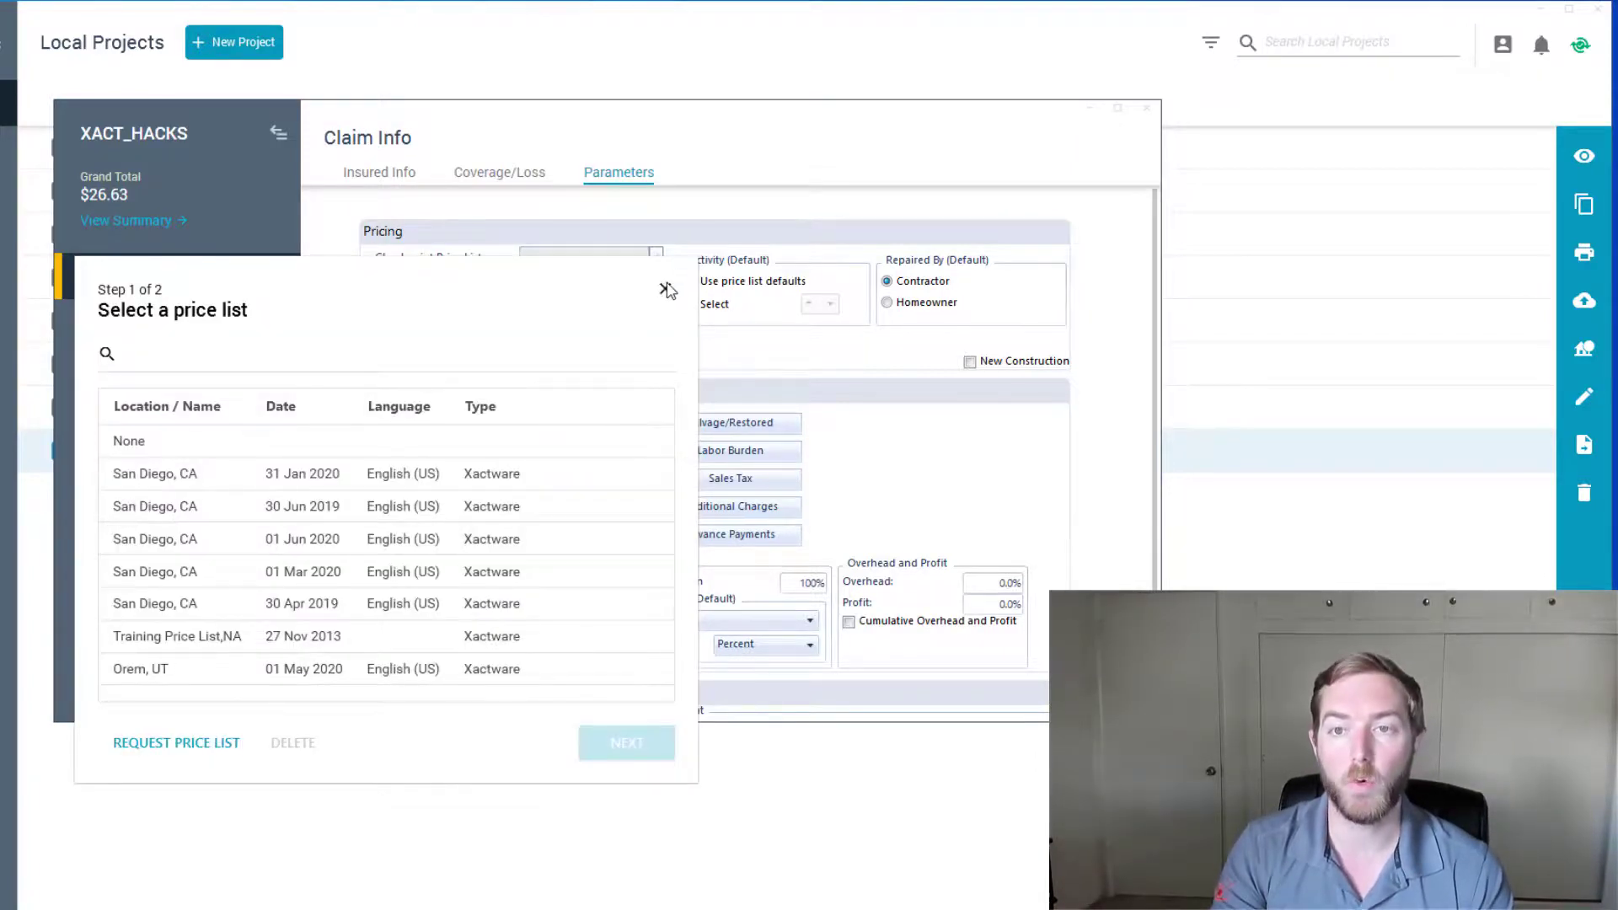
pyautogui.click(666, 289)
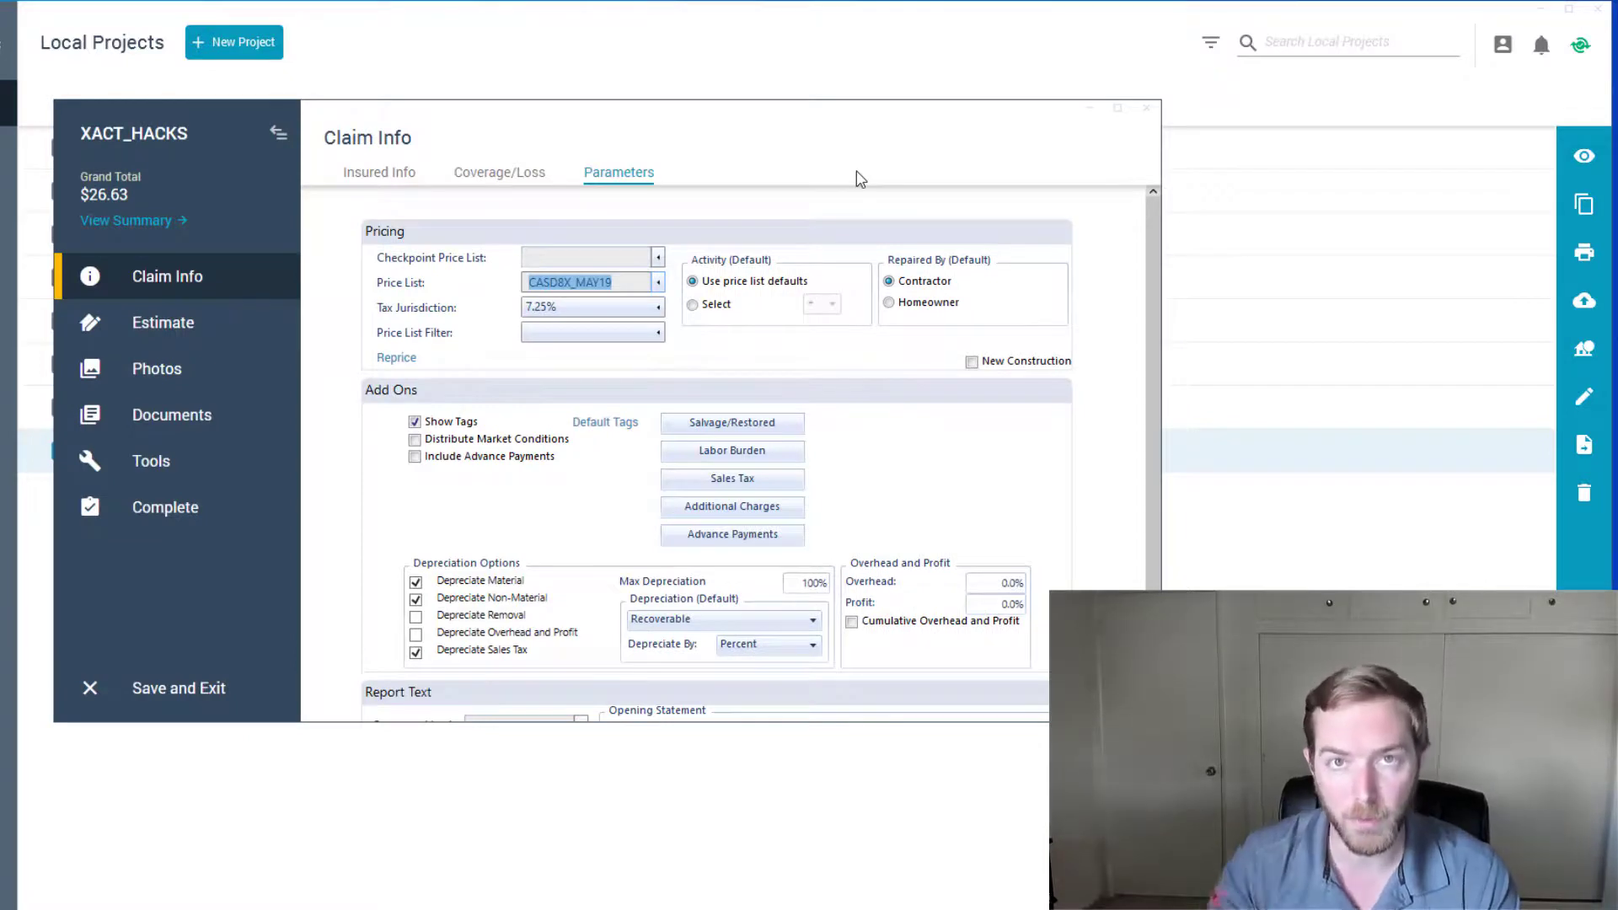